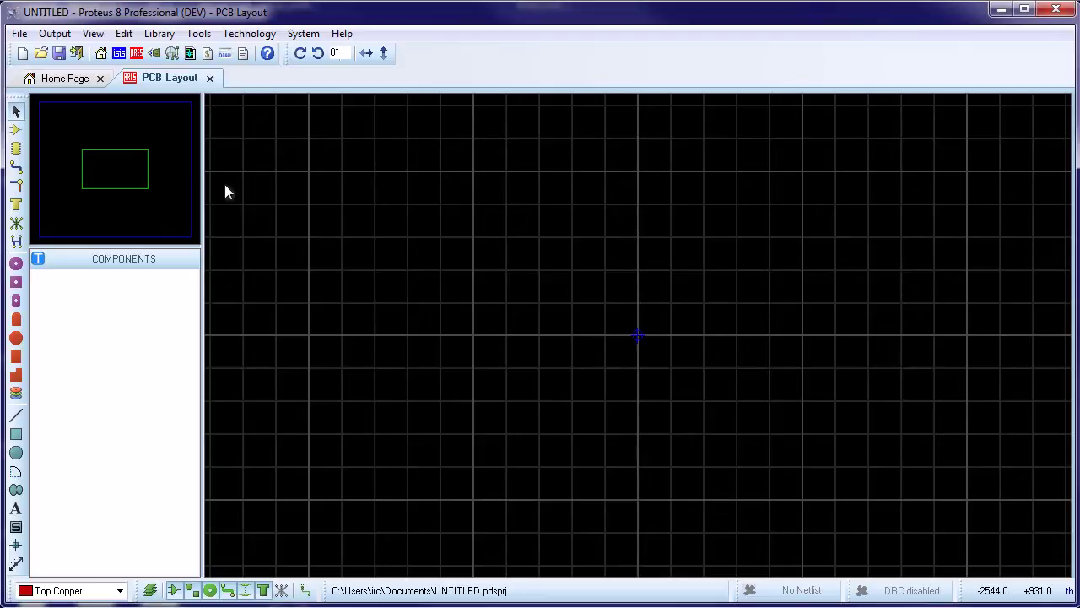
Zoom out and import button_pad.bmp as a bitmap, placing it on the board.
key(F8)
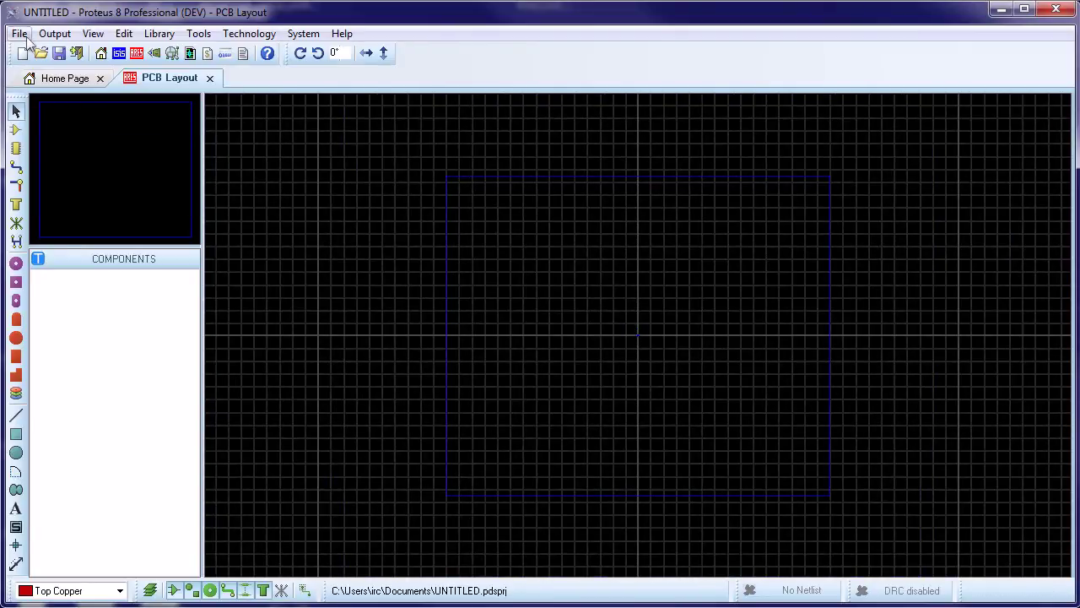
click(25, 39)
click(73, 205)
double_click(374, 234)
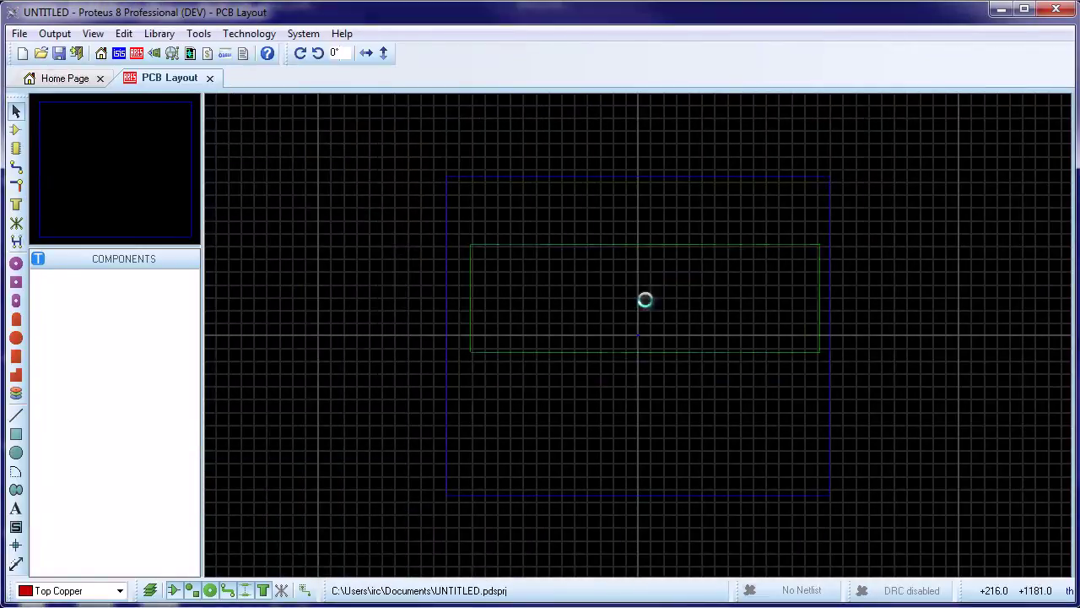
click(639, 239)
scroll(639, 239, up, 1)
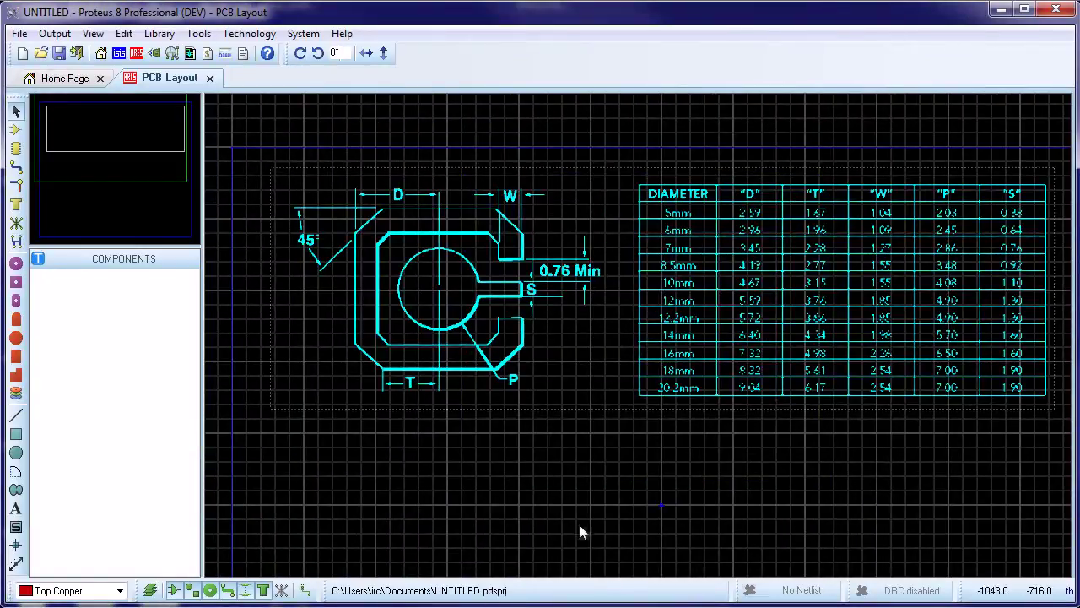
Move the imported button_pad bitmap onto the Mech 1 layer.
right_click(542, 318)
mouse_move(667, 551)
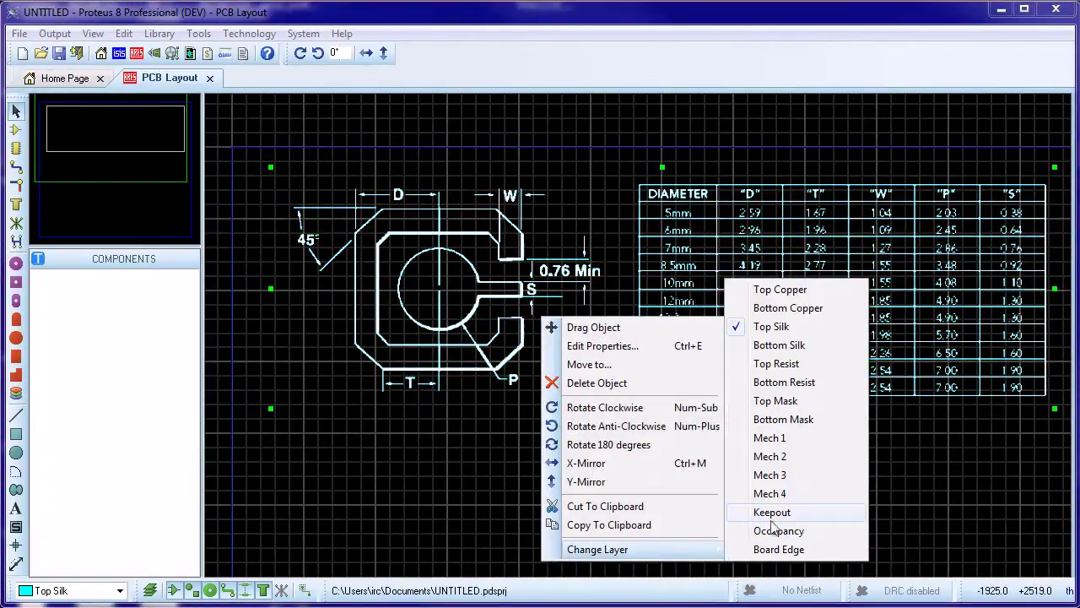
click(783, 439)
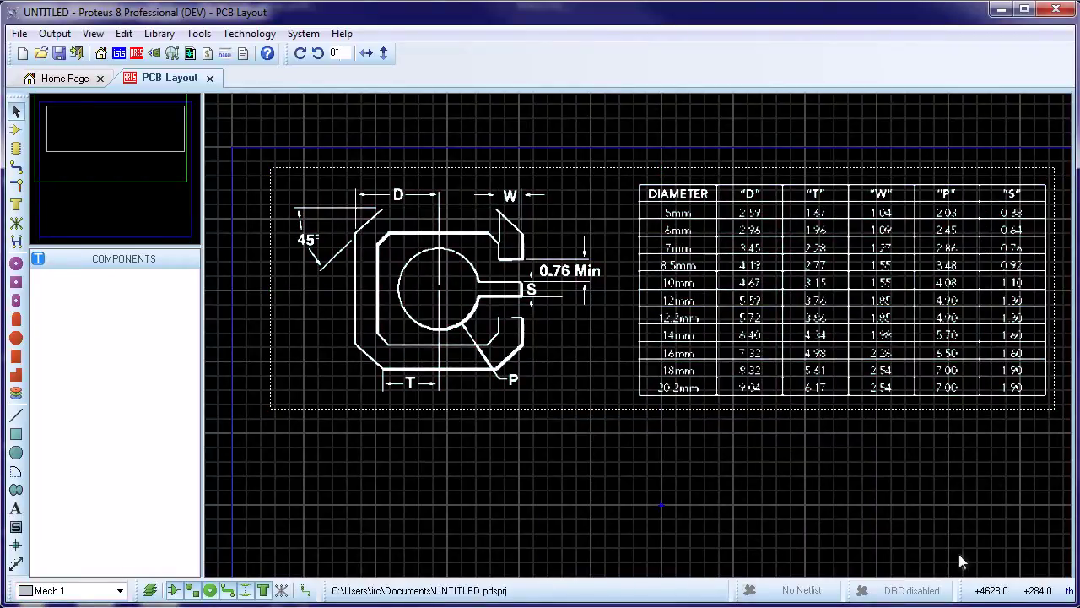
Create circular SMT pad style 2MM_NOPASTE: 2MM diameter, guard gap 0, no solder paste.
click(778, 505)
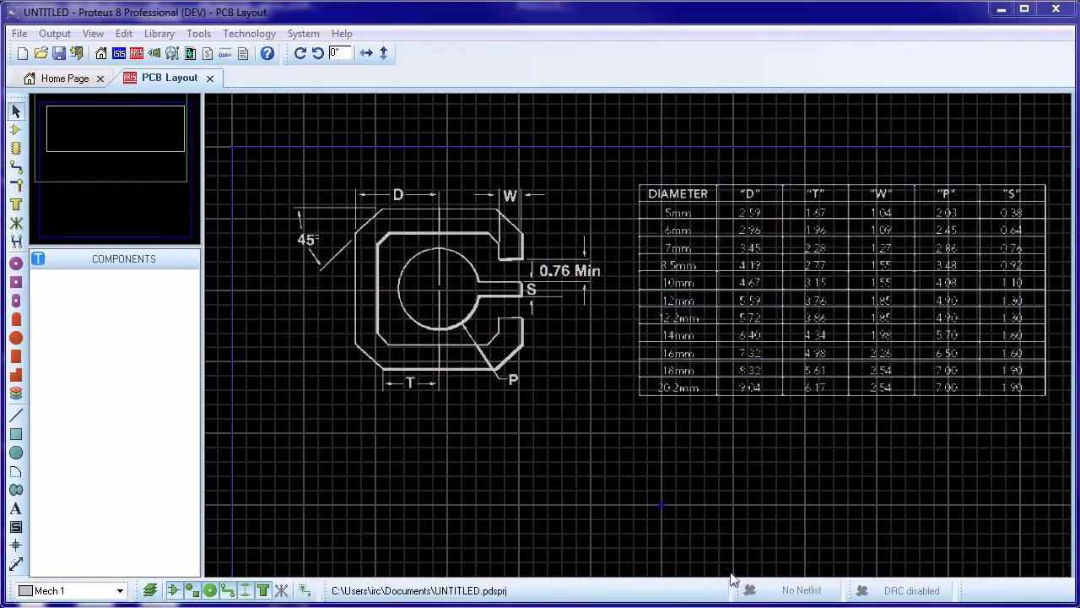
click(16, 338)
click(38, 258)
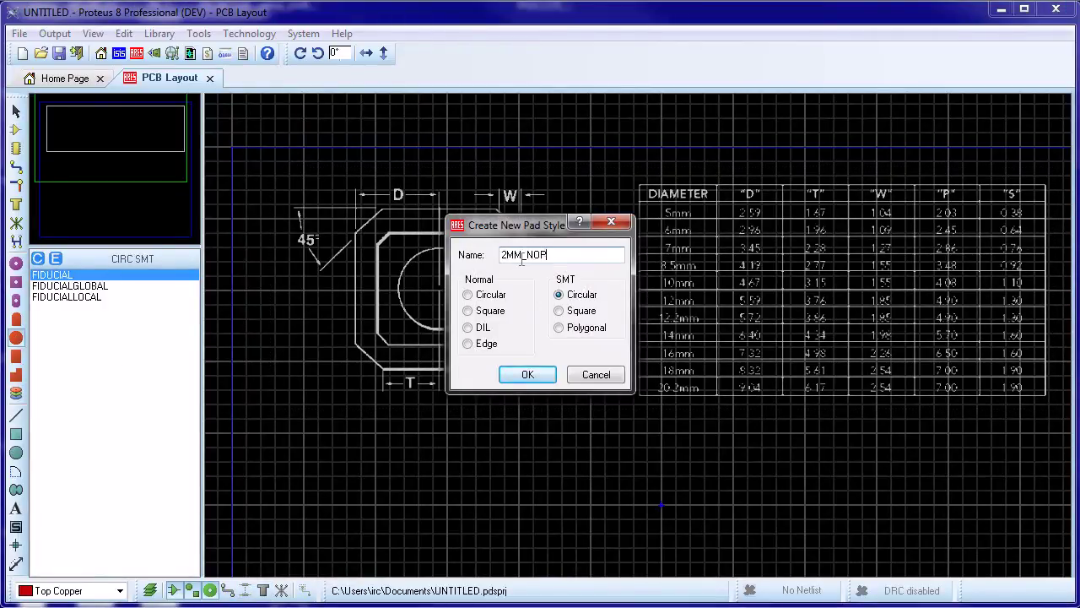
click(527, 375)
double_click(533, 263)
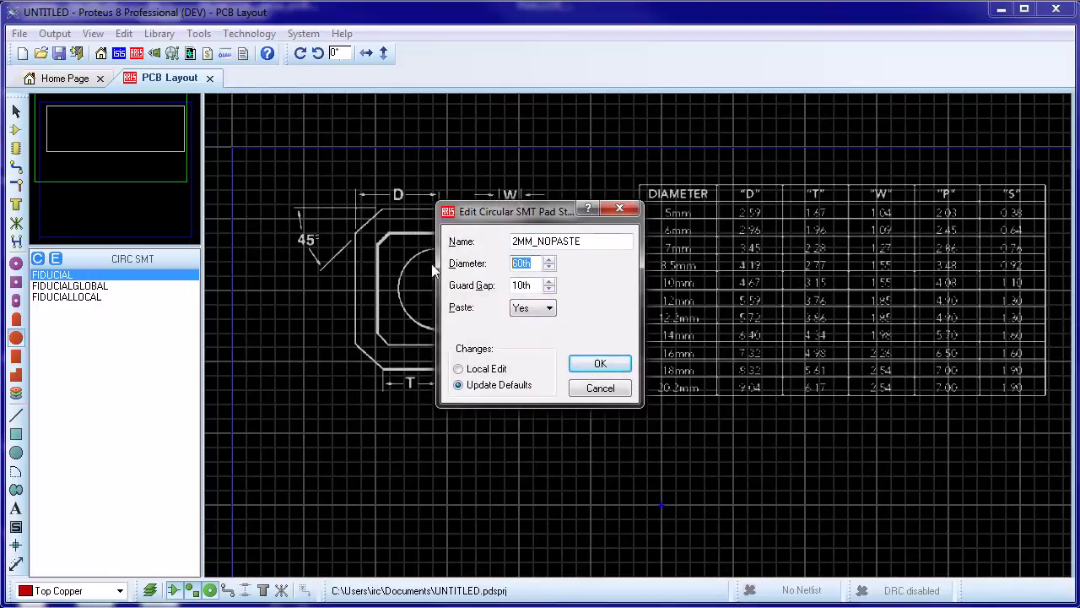
text(2MM)
key(Tab)
text(0)
key(Tab)
key(Down)
click(529, 265)
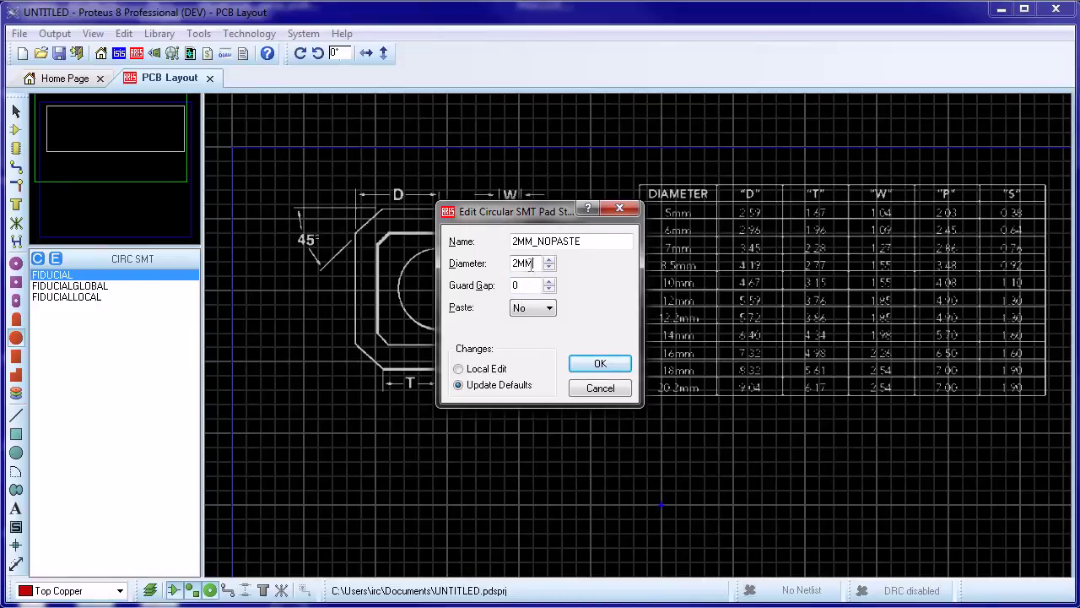
click(606, 364)
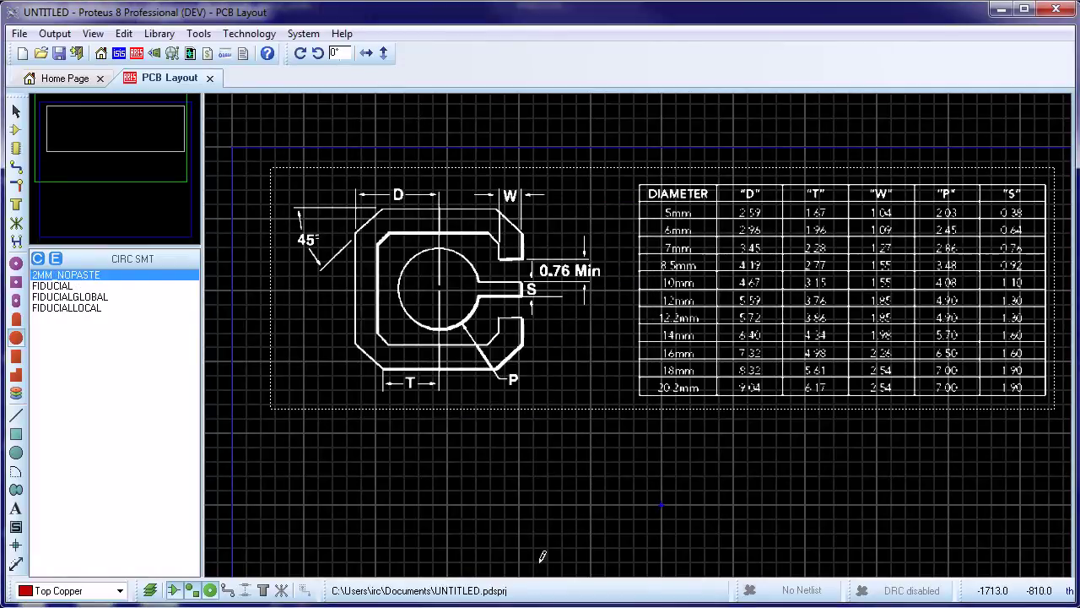
Create square SMT pad style 0.4MM_NOPASTE, 0.4mm × 0.4mm with guard gap 0.
click(15, 355)
click(38, 258)
text(0.4MM_NOPASTE)
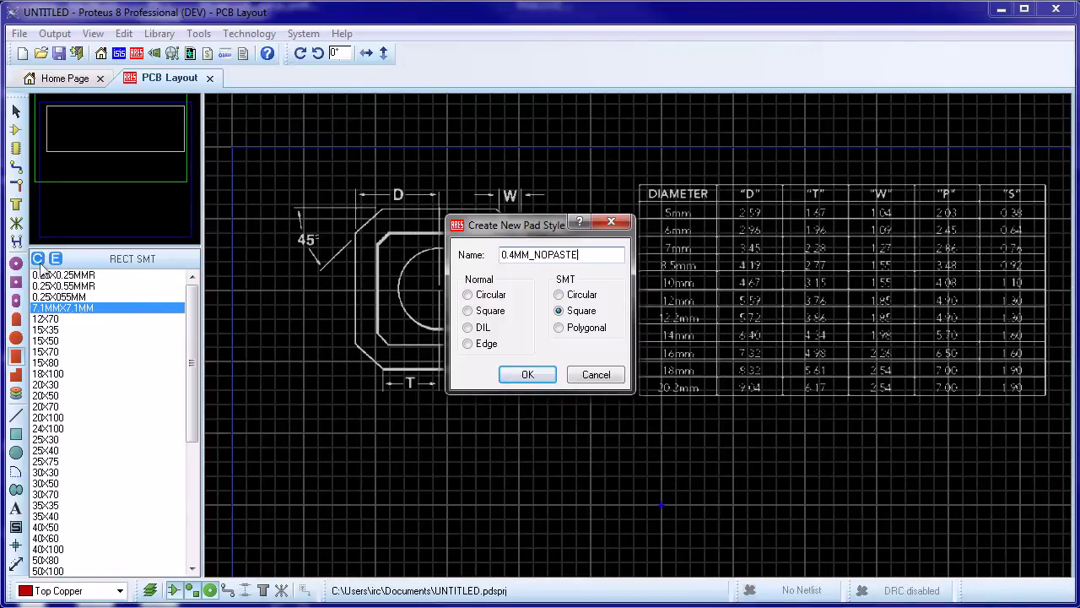
click(527, 373)
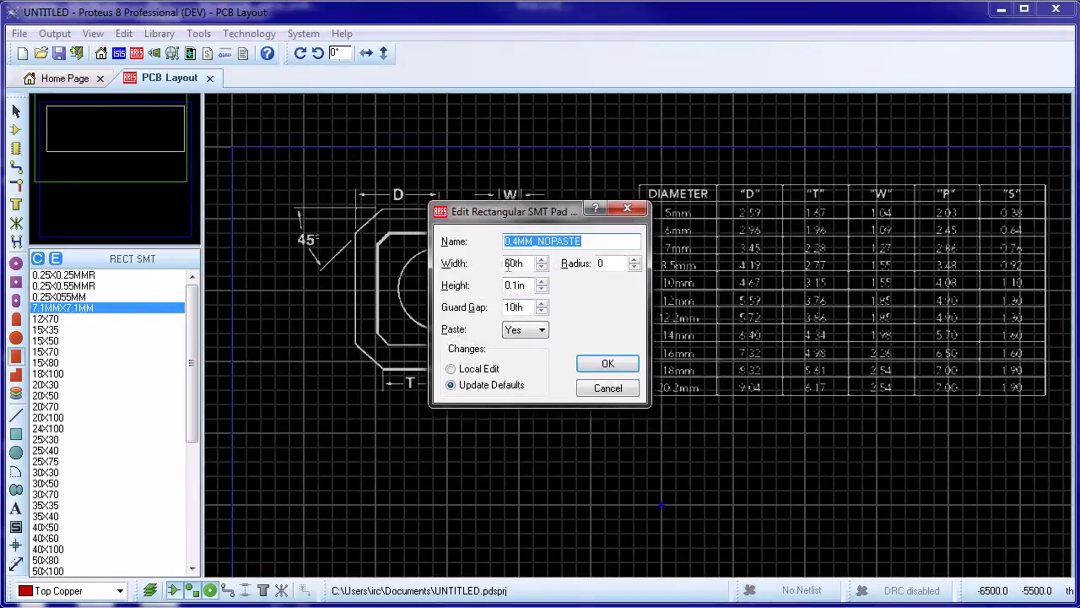
drag(514, 263, 524, 264)
key(BackSpace)
key(BackSpace)
key(BackSpace)
text(0.4mm)
key(Tab)
text(0.4mm)
key(Tab)
text(0)
key(Tab)
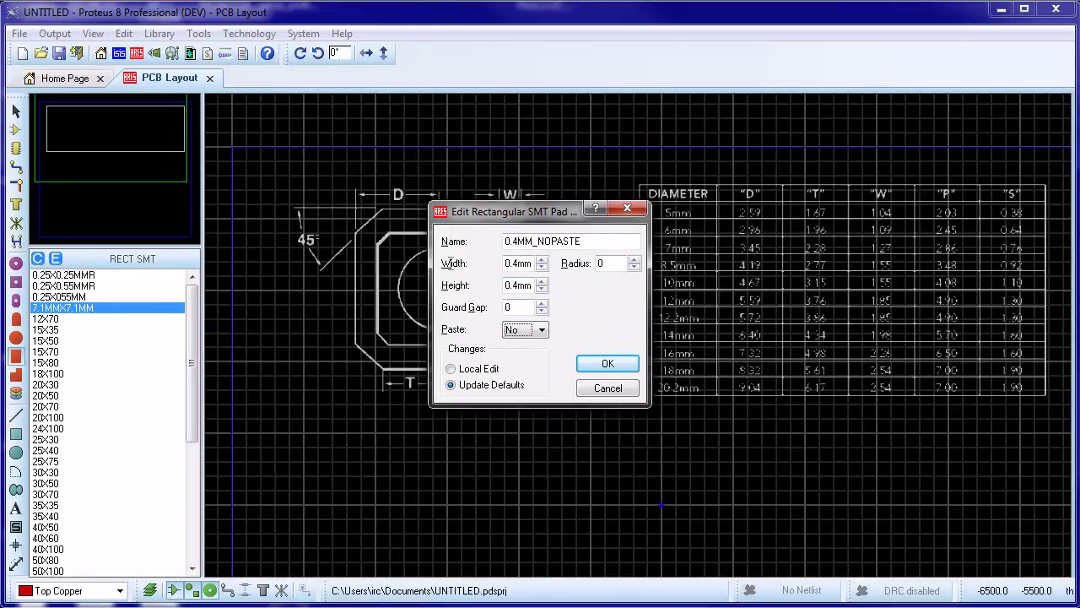
key(Return)
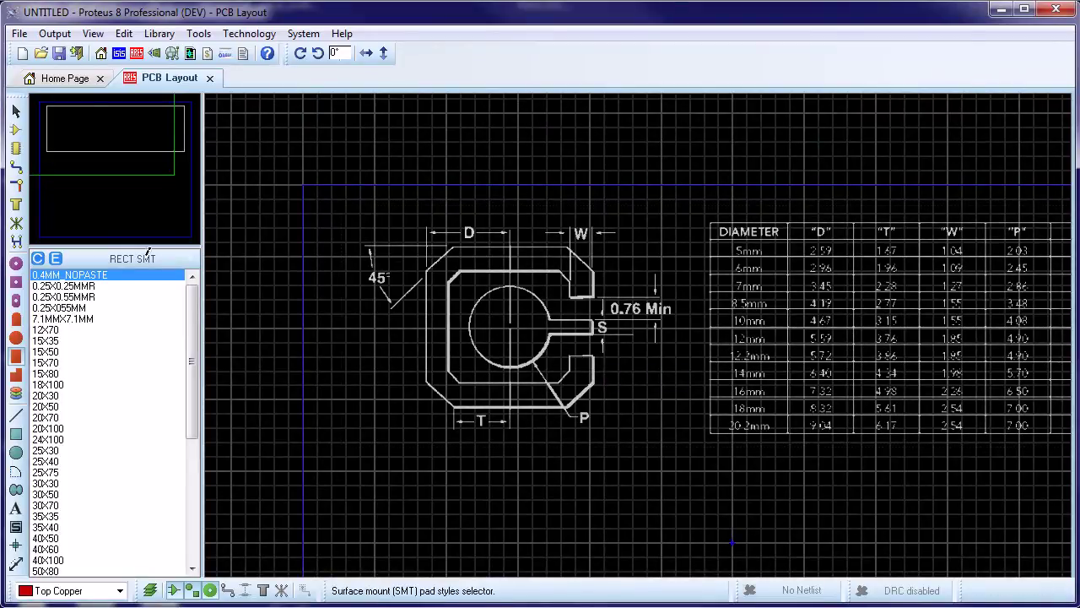
Create square SMT pad style 1MM_NOPASTE, 1mm wide, guard gap 0, no solder paste.
click(38, 259)
text(1MM_NOPASTE)
key(Return)
key(Tab)
text(1)
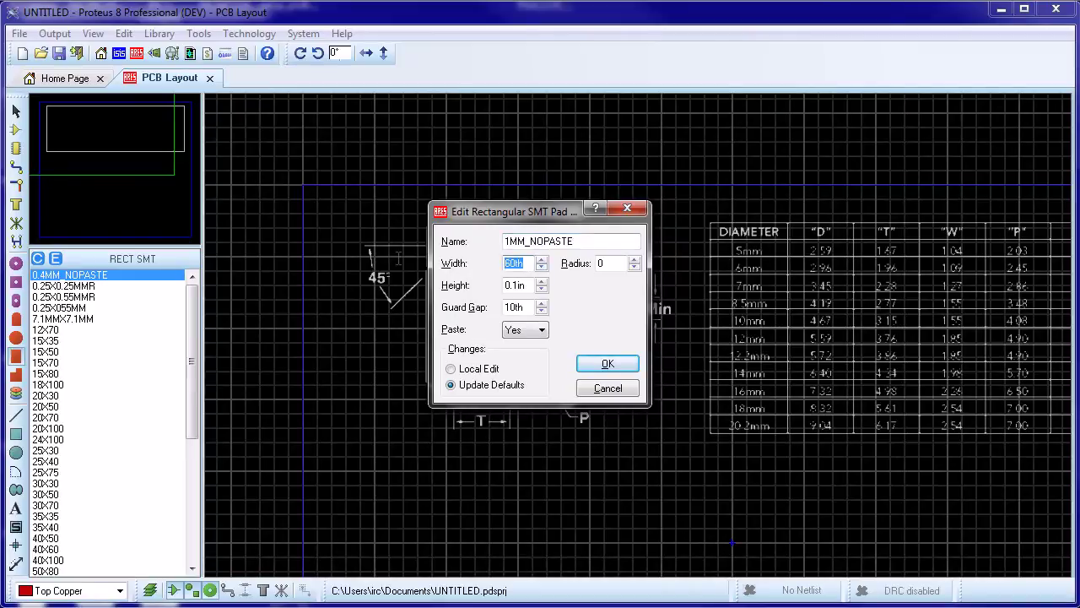
text(mm)
key(Tab)
text(1mm)
double_click(527, 307)
text(0)
click(541, 329)
click(513, 352)
click(607, 363)
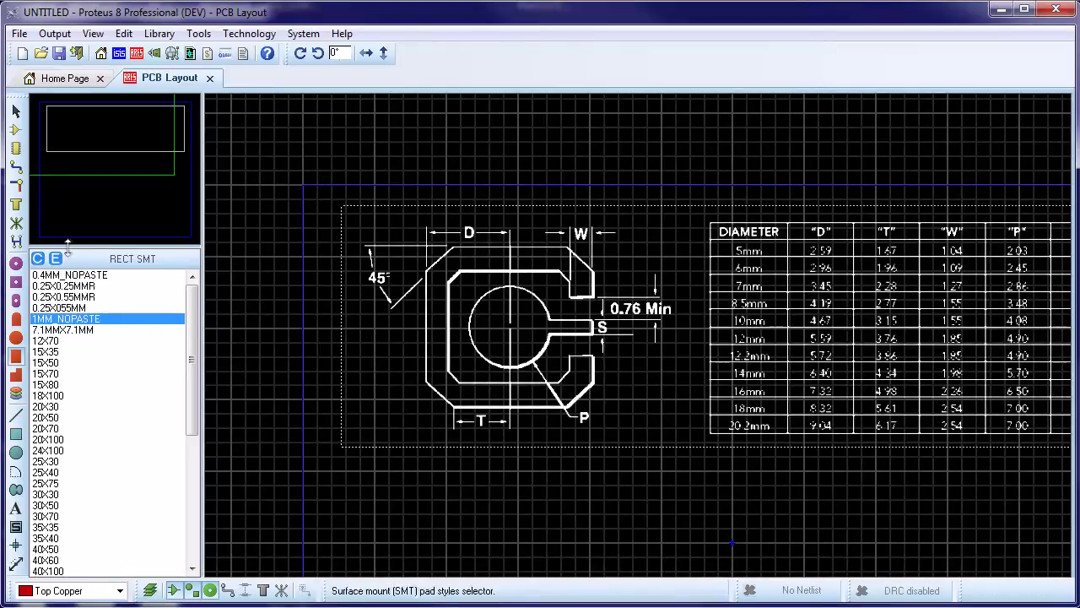
Create a trace style named 1MM with 1mm width.
click(15, 167)
click(38, 258)
text(1MM)
key(Tab)
text(1mm)
click(605, 330)
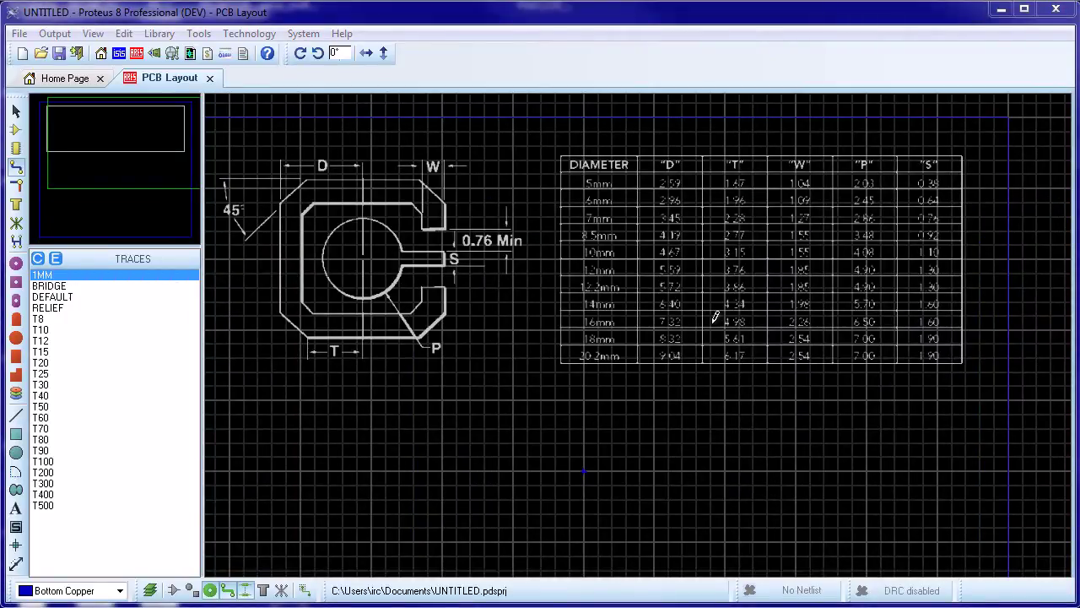
Set the Default Text Style's graphics line width to 3th.
click(249, 33)
click(260, 130)
click(519, 414)
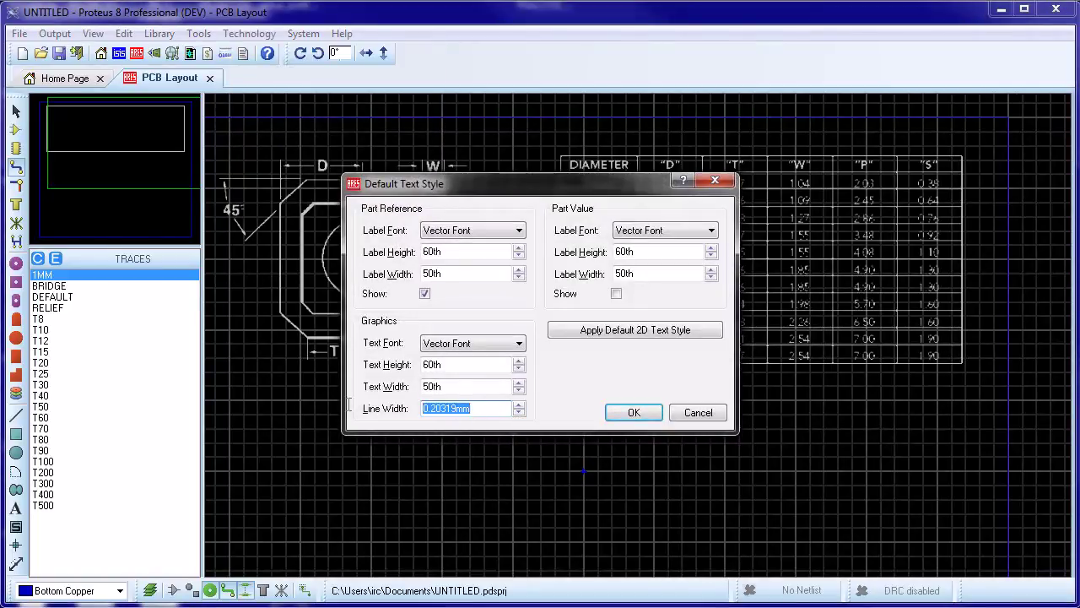
text(3th)
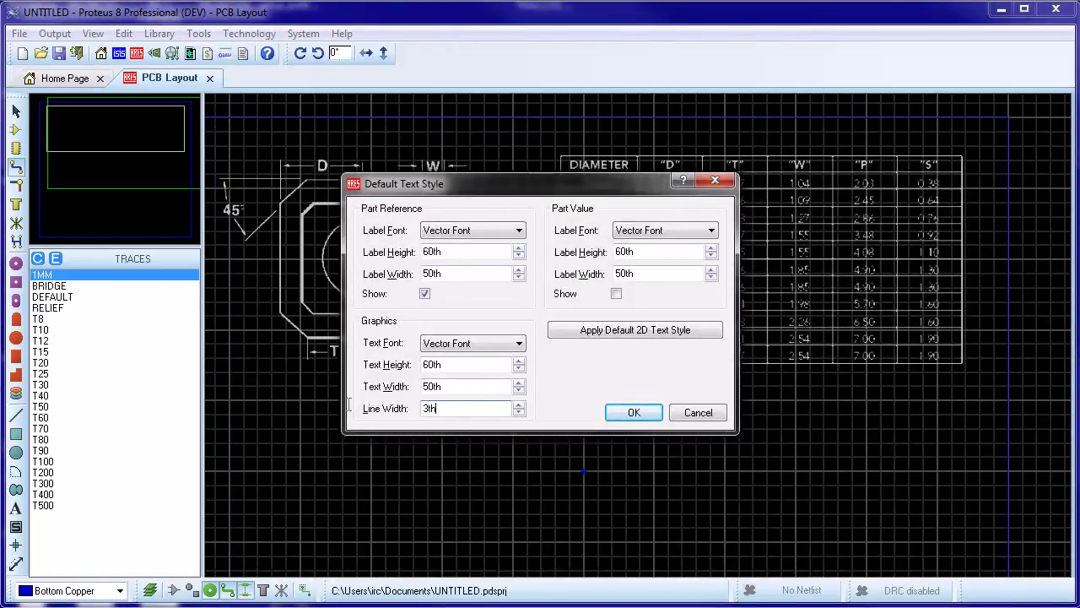
click(632, 413)
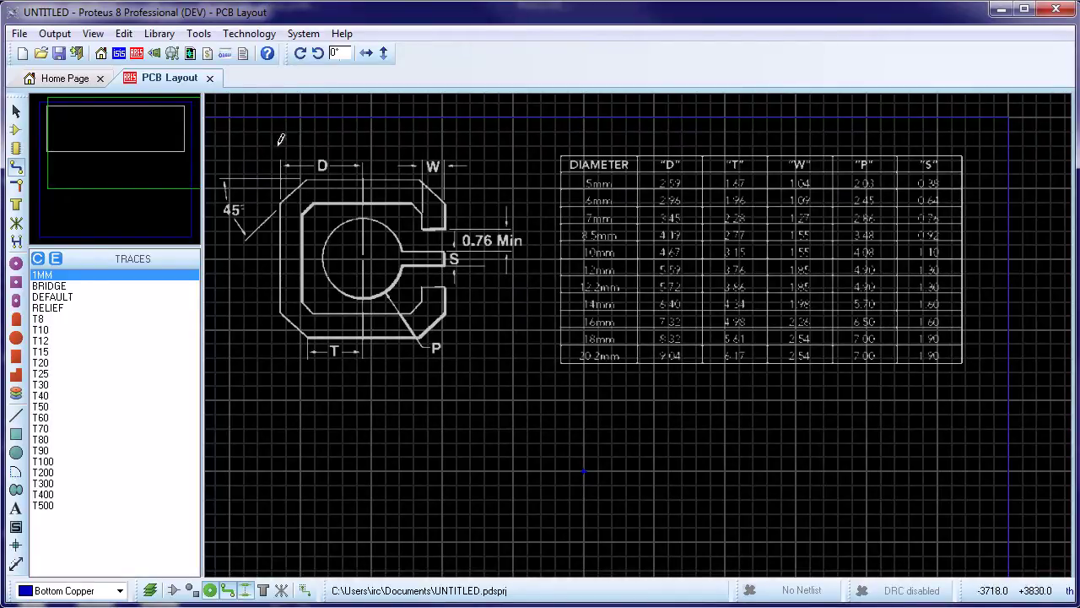
Uncheck Follow Me Routing and enable Auto Track Necking in the Tools menu.
click(207, 35)
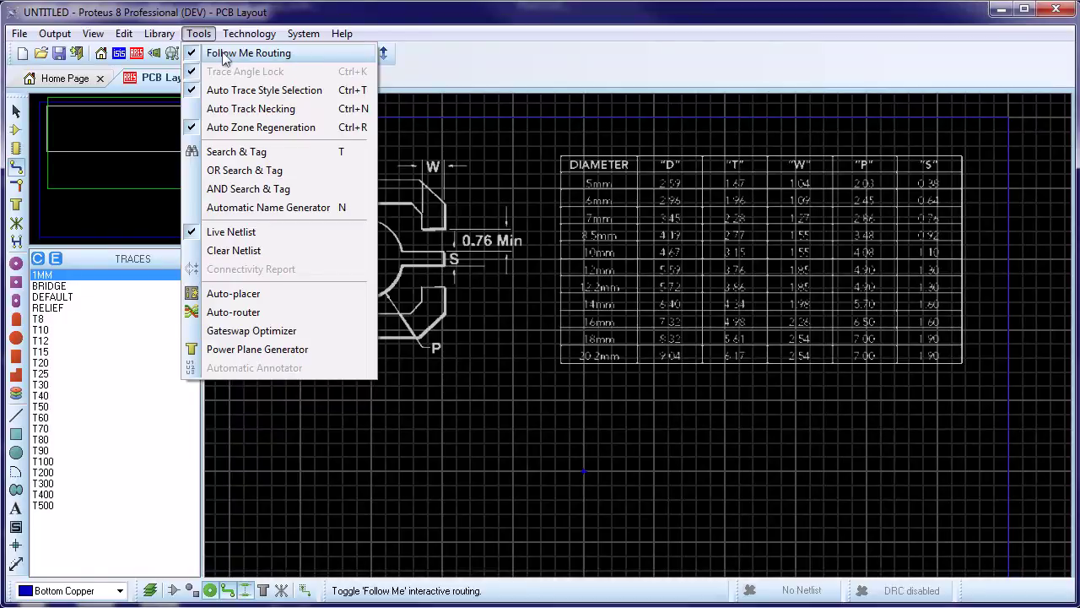
click(224, 56)
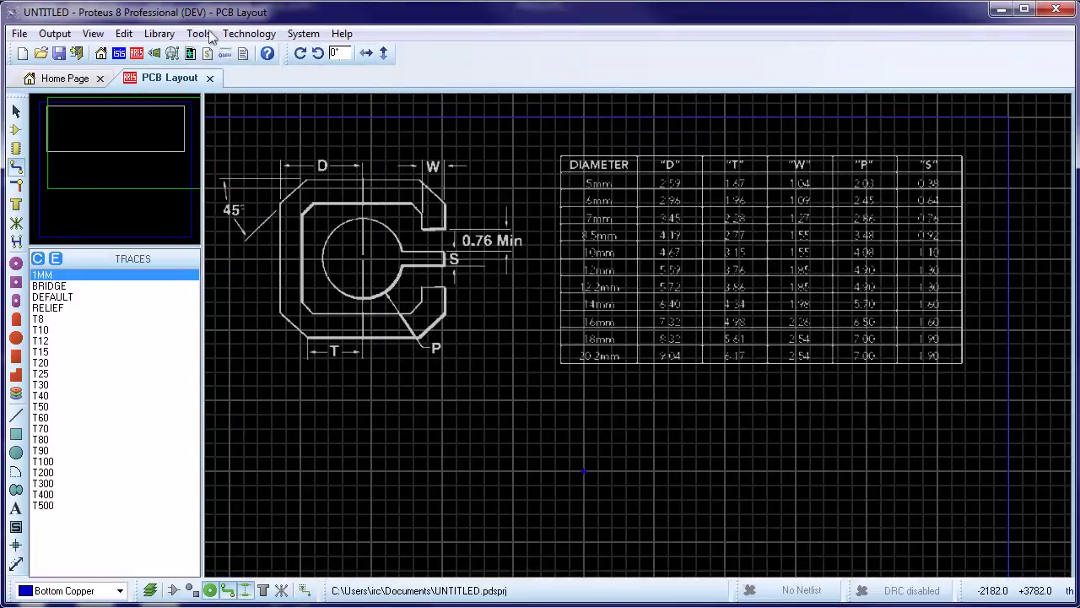
click(210, 34)
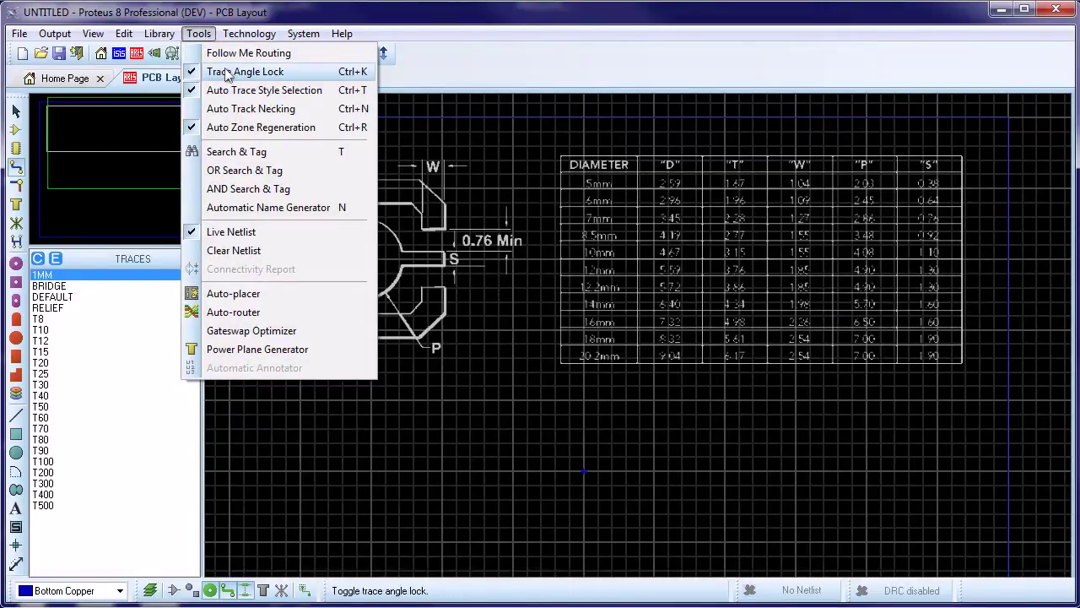
click(239, 113)
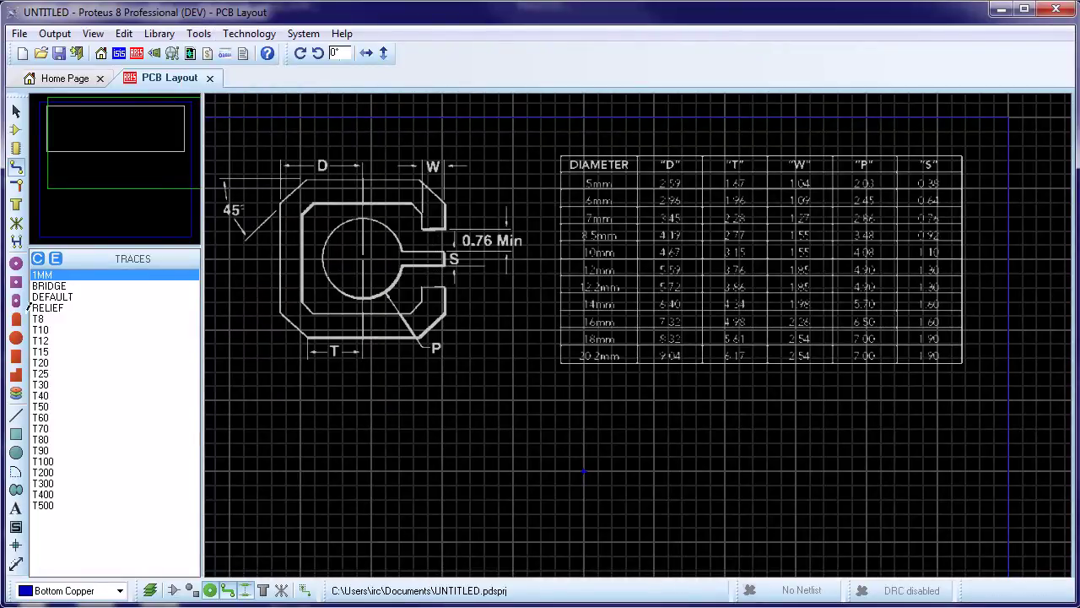
Place a 2MM_NOPASTE circular pad on the board and centre the view on it.
click(15, 338)
scroll(589, 488, up, 5)
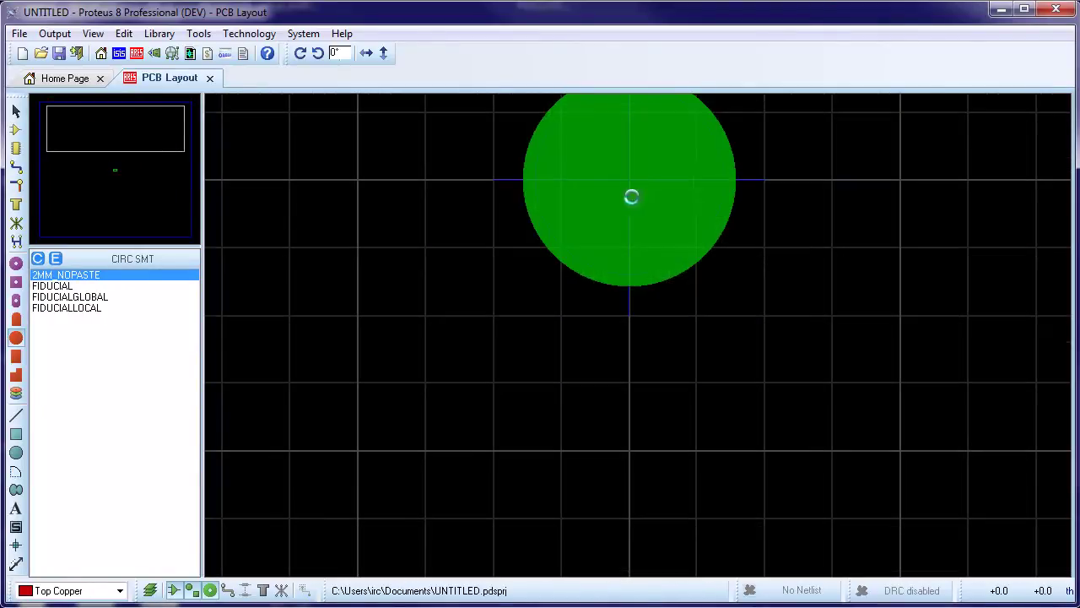
click(629, 184)
scroll(728, 251, down, 3)
scroll(640, 328, down, 5)
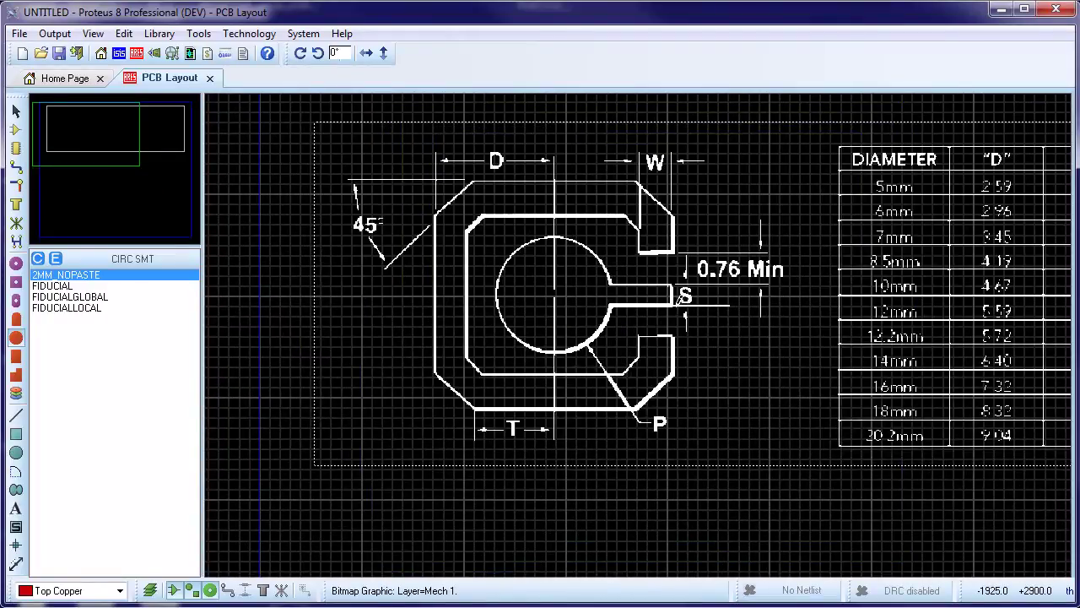
scroll(237, 275, up, 3)
click(54, 212)
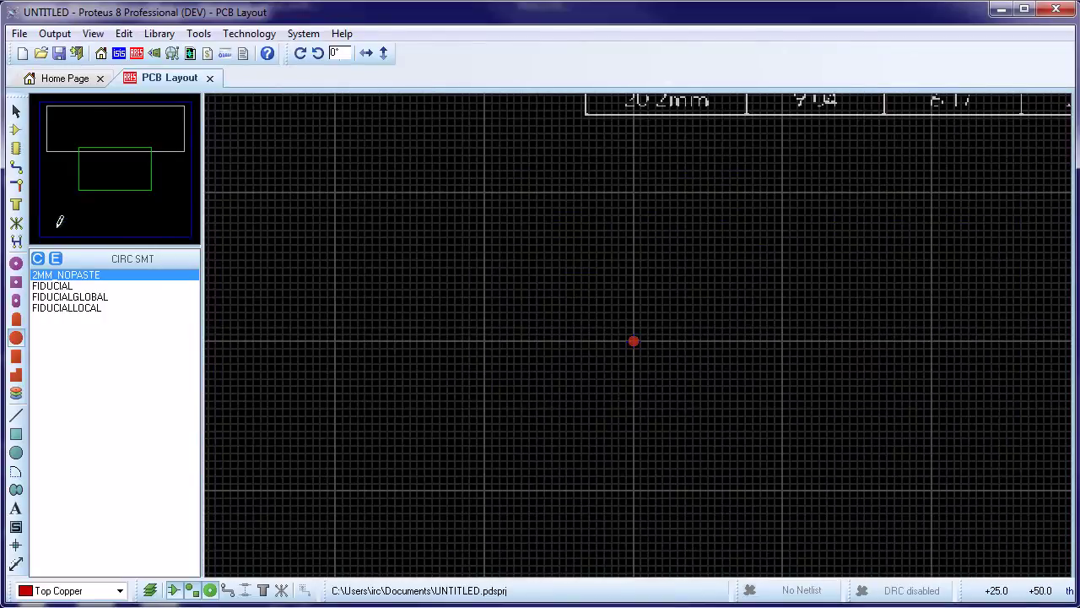
Create a trace style named 0.4MM with 0.4mm width.
click(15, 166)
click(38, 258)
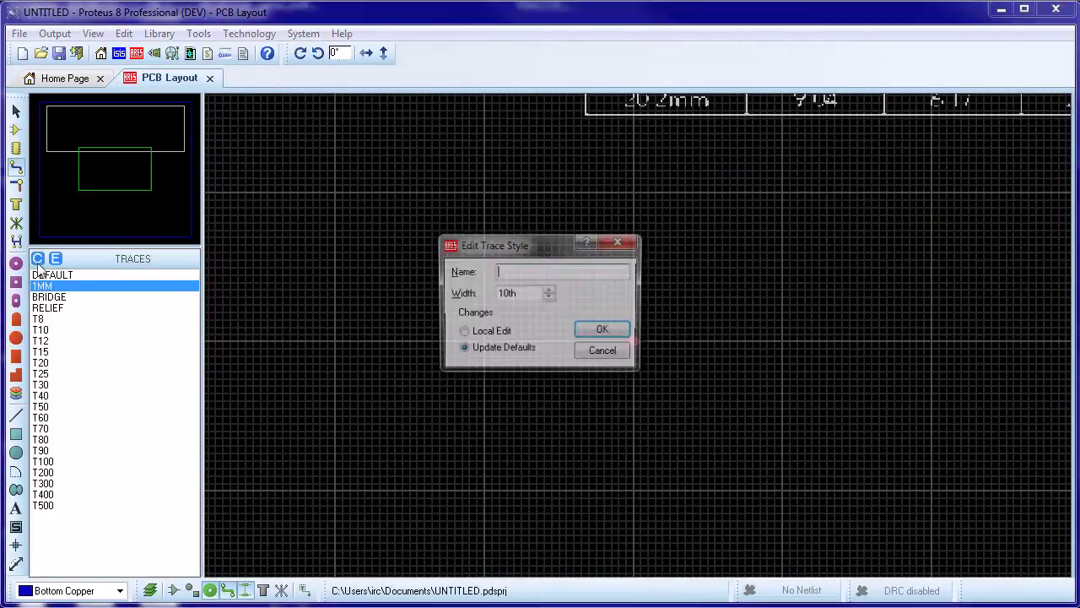
text(0.4MM)
key(Tab)
text(0.4mm)
key(Return)
Route a 0.4MM track on top copper from the pad out to the right.
key(Page_Up)
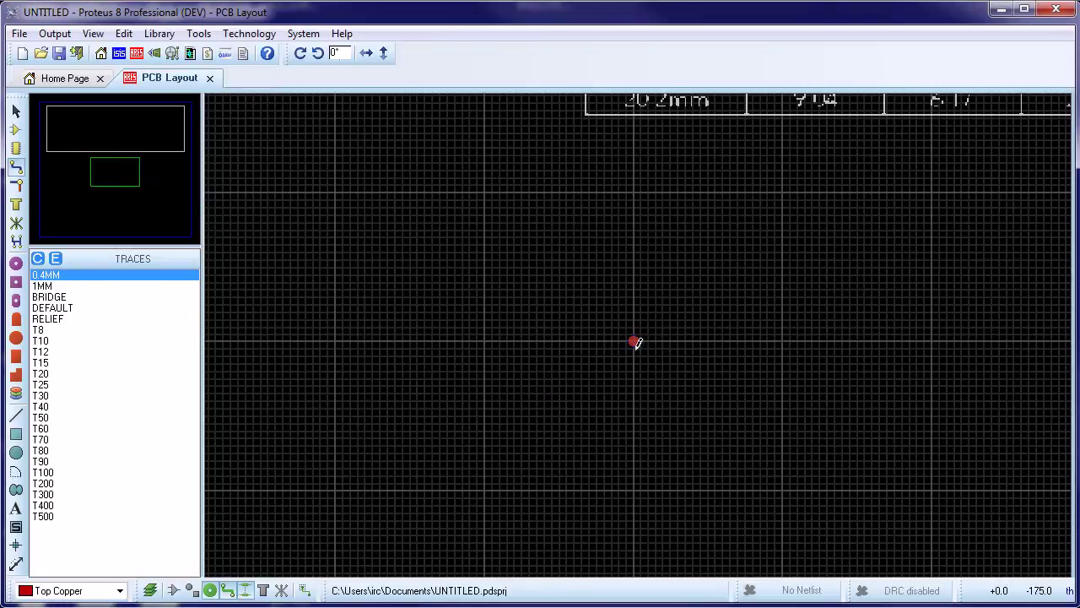
scroll(634, 341, up, 3)
click(621, 267)
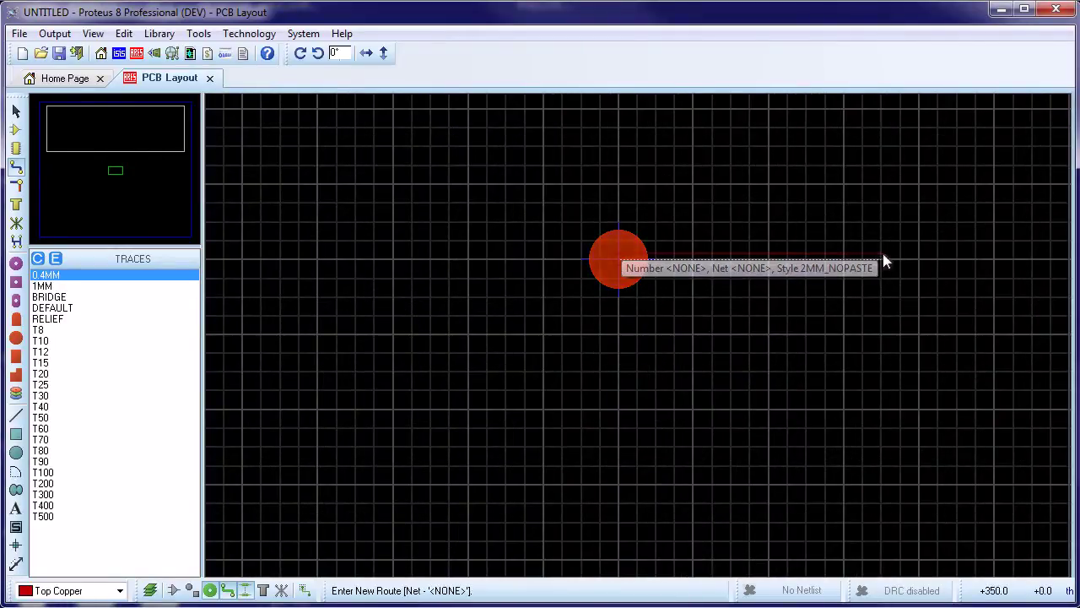
double_click(995, 253)
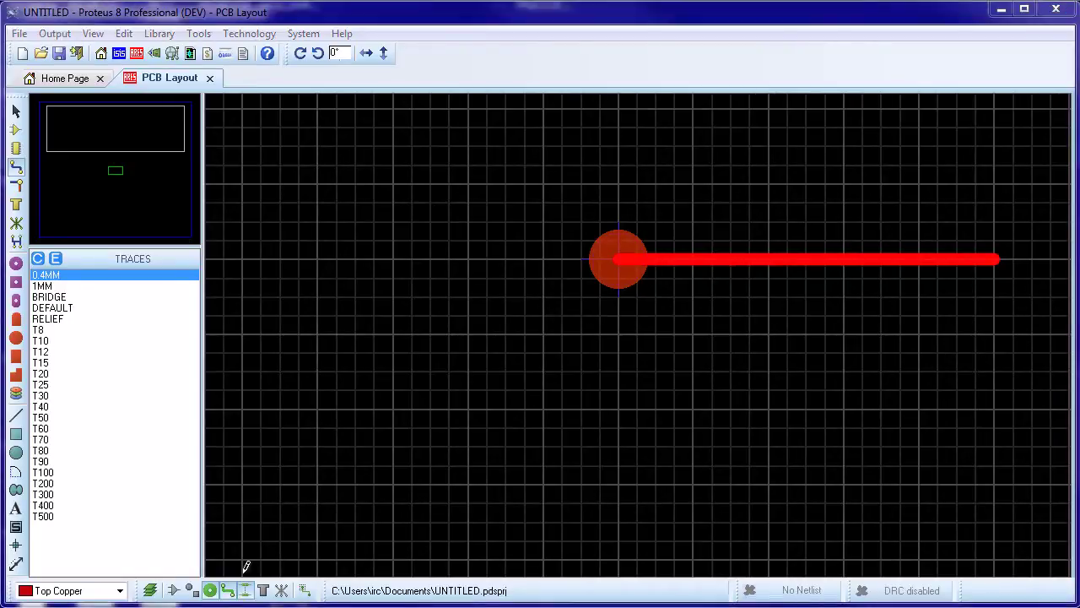
scroll(584, 287, down, 4)
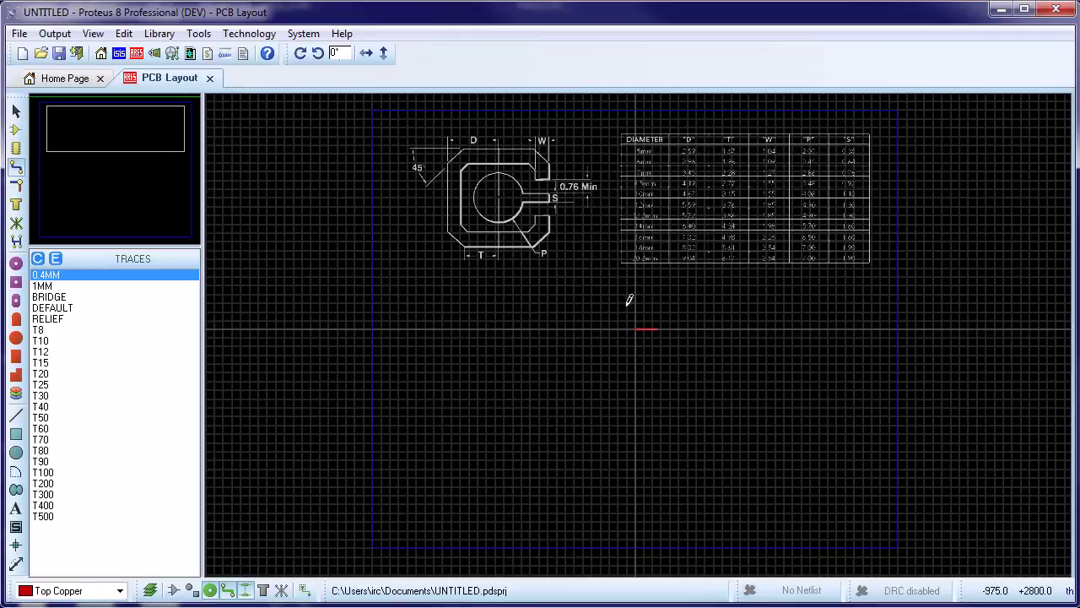
scroll(595, 199, up, 1)
scroll(639, 327, up, 1)
scroll(639, 329, up, 1)
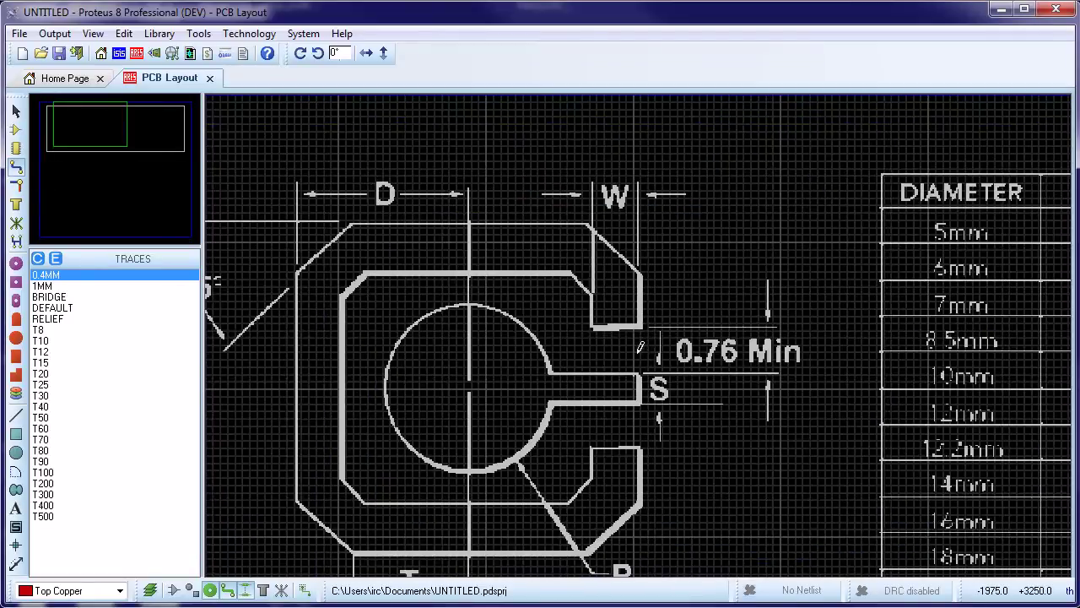
scroll(702, 407, down, 3)
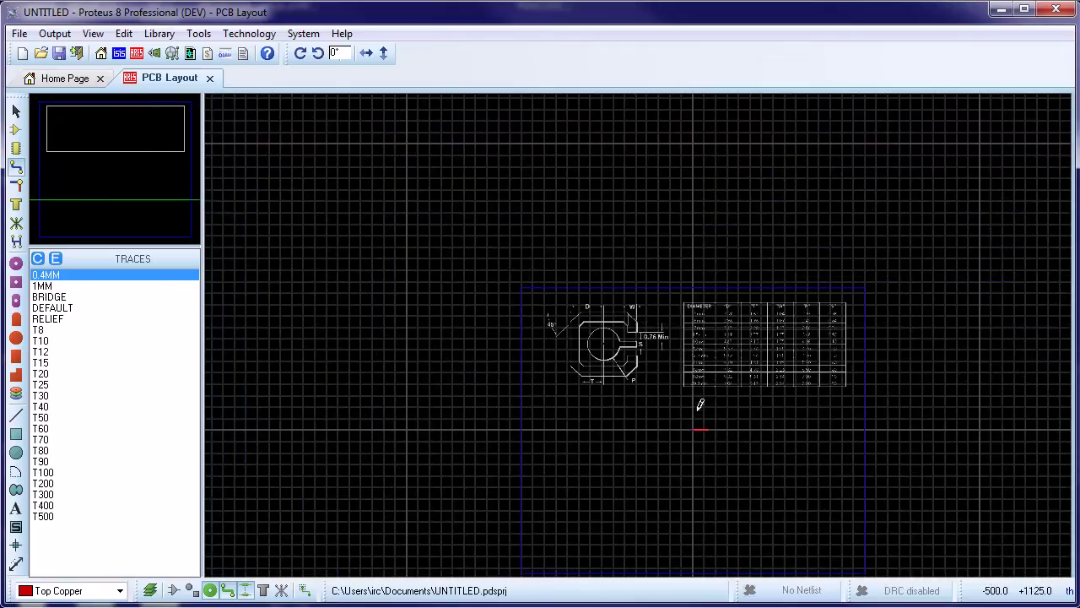
scroll(702, 408, up, 4)
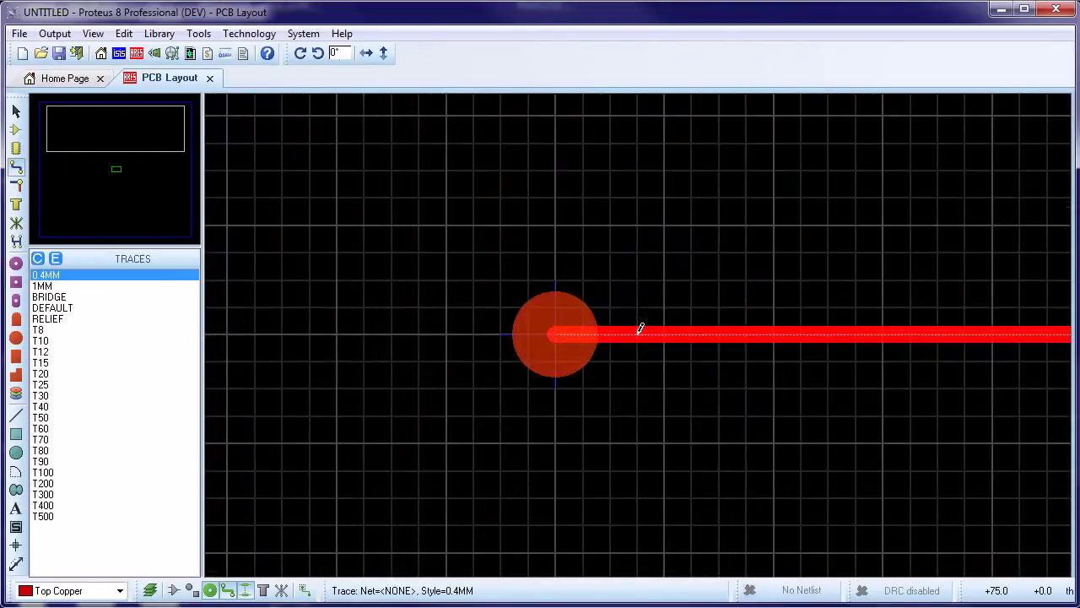
Select the 2D line tool on the Mech 1 layer with metric coordinates.
click(15, 414)
click(119, 590)
click(76, 487)
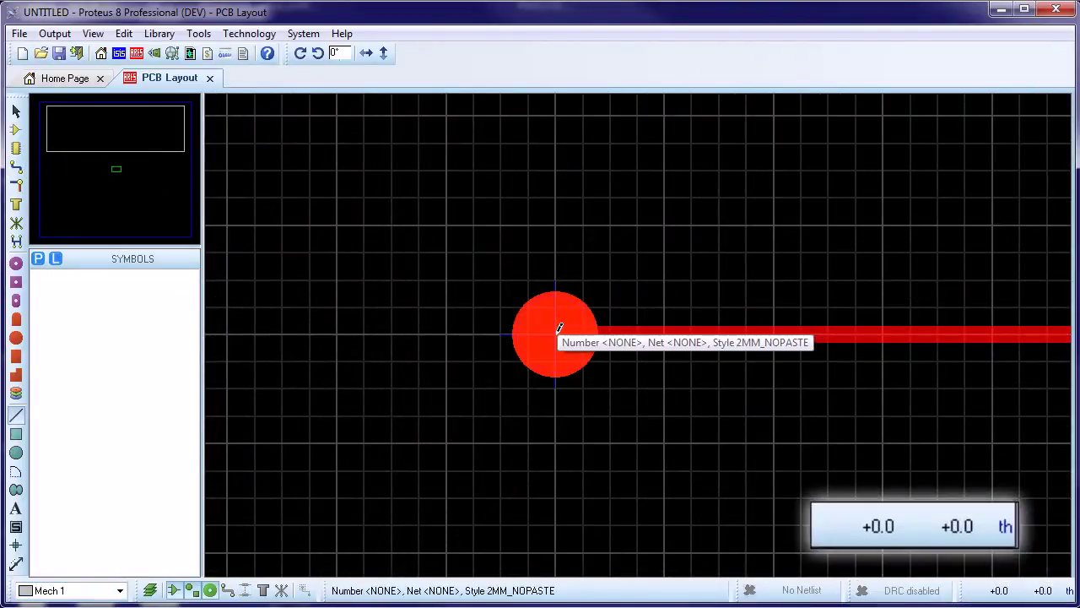
key(m)
Draw lines from (0,1) to (11,1) and (0,-1) to (11,-1), cancelling a stray line.
click(556, 291)
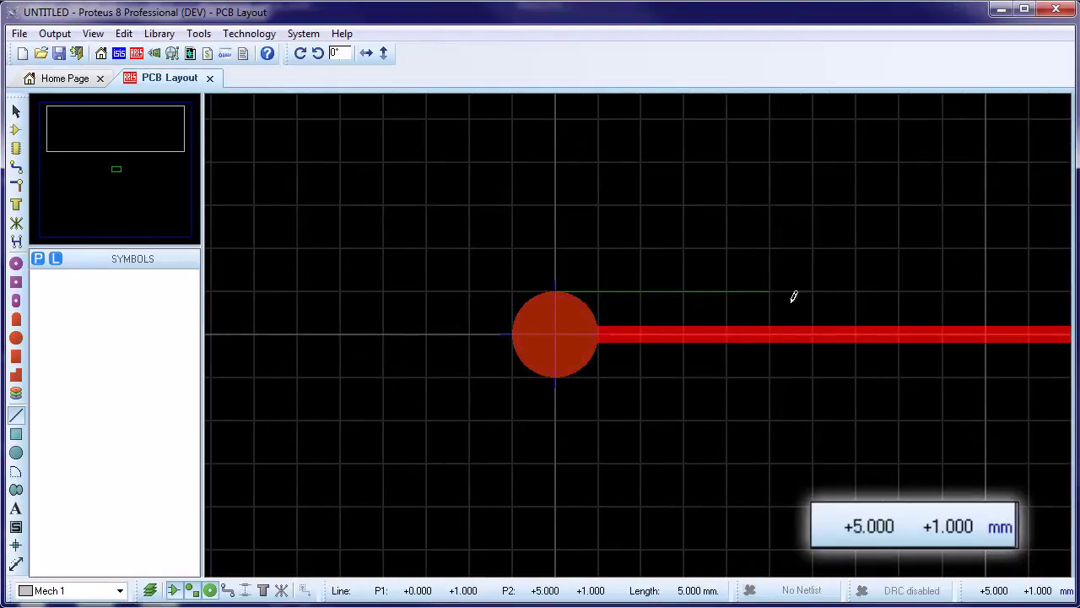
click(1046, 283)
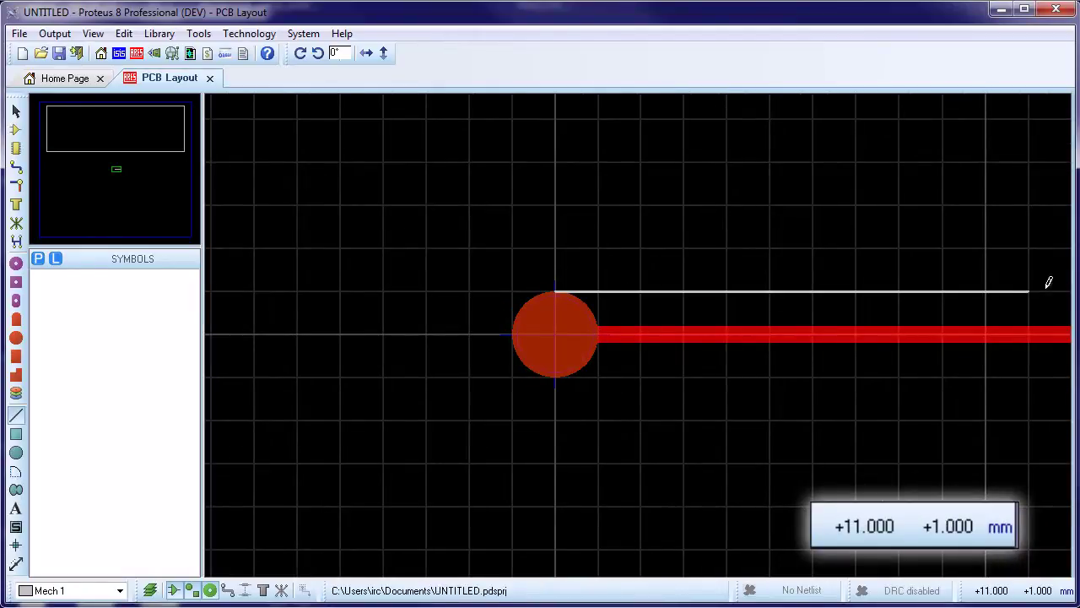
click(559, 370)
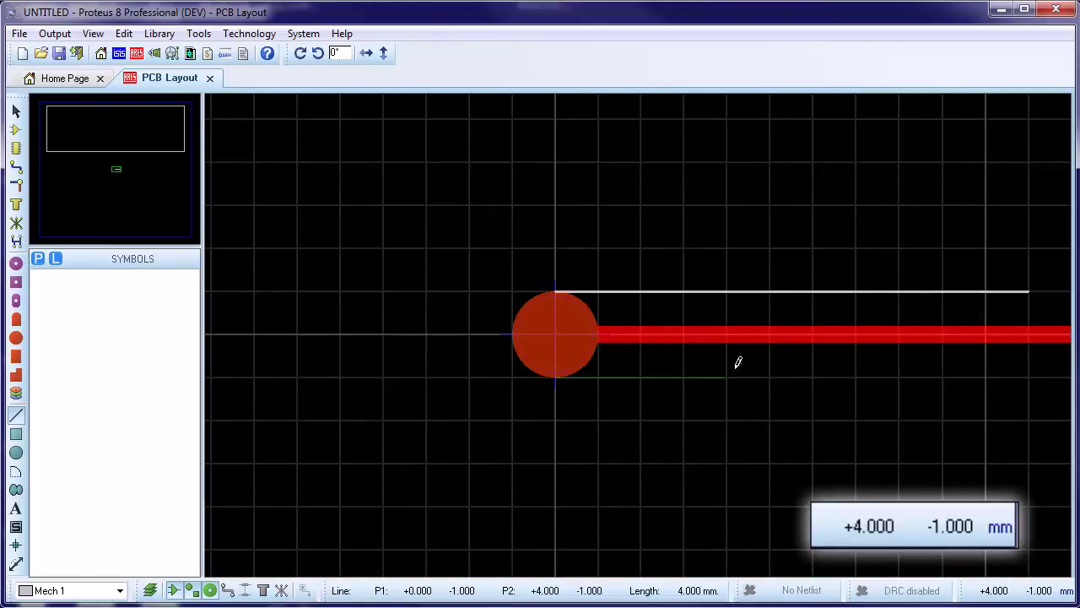
click(1037, 366)
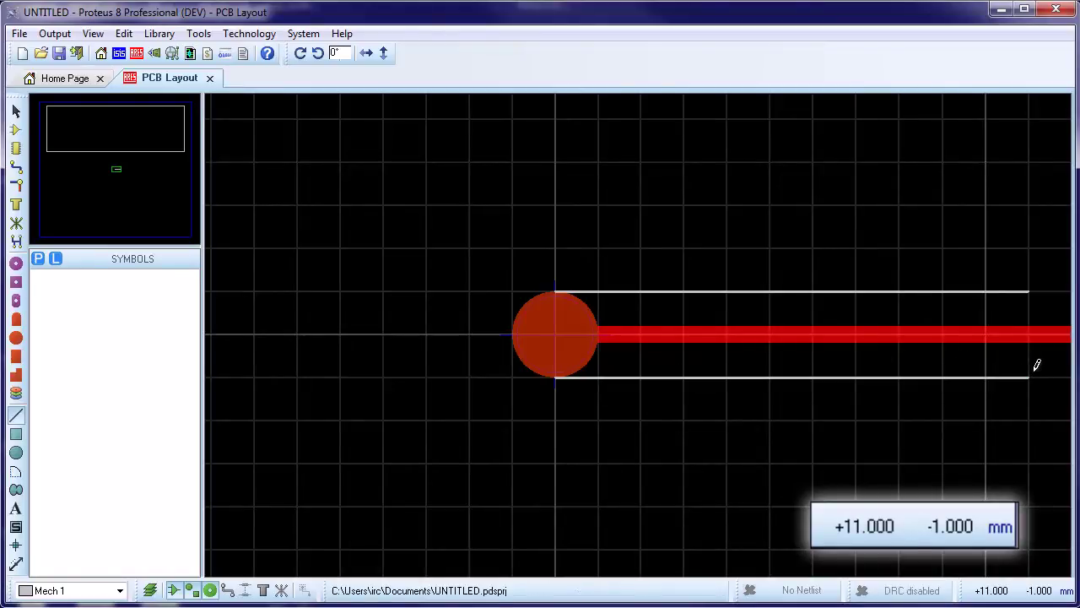
click(1036, 364)
key(Escape)
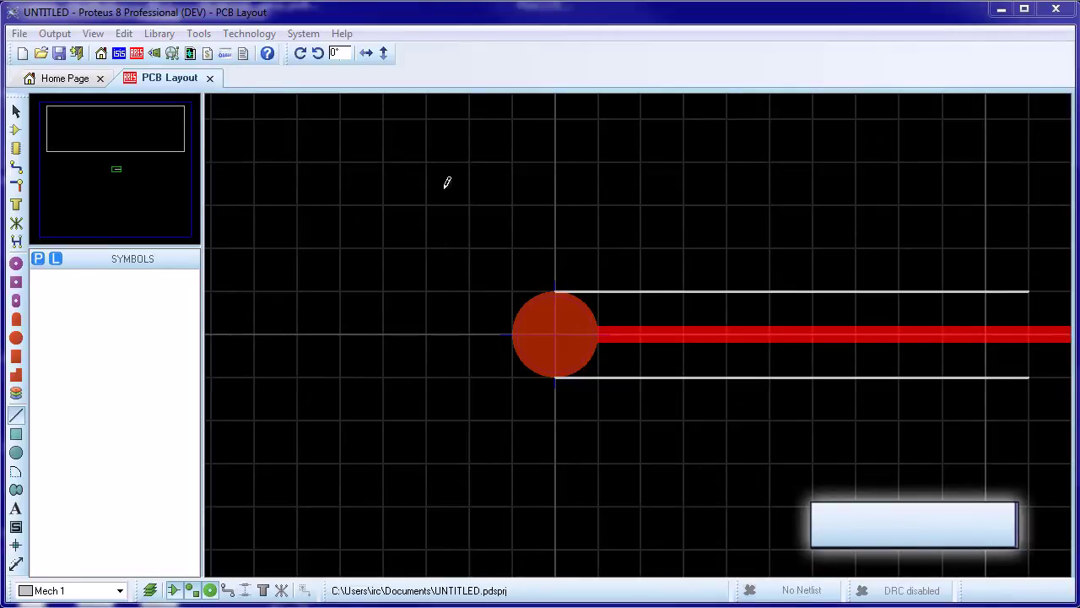
scroll(588, 270, down, 5)
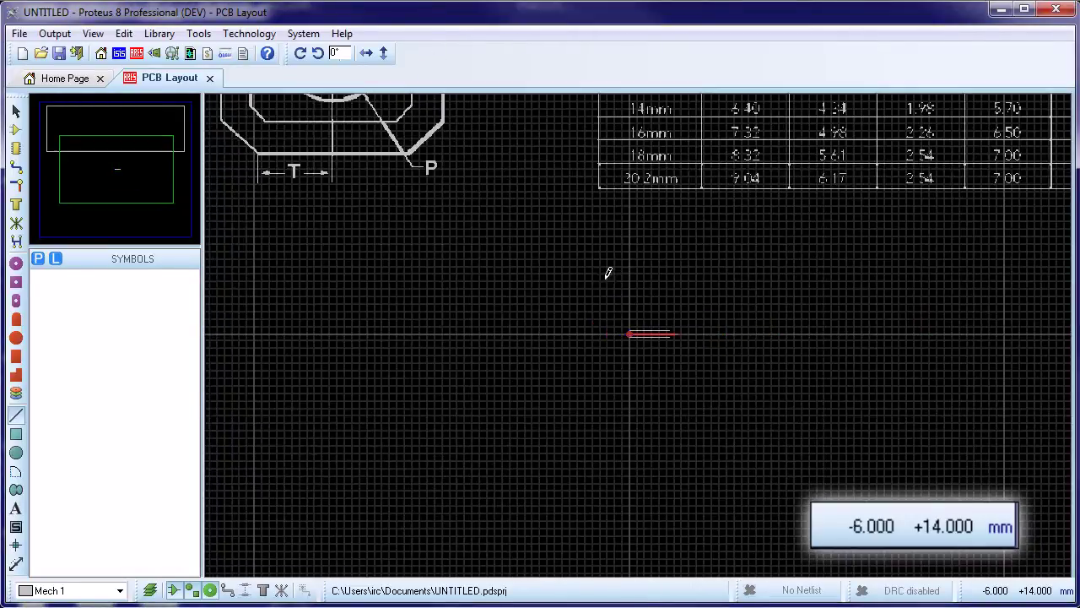
scroll(608, 274, down, 1)
scroll(673, 398, up, 1)
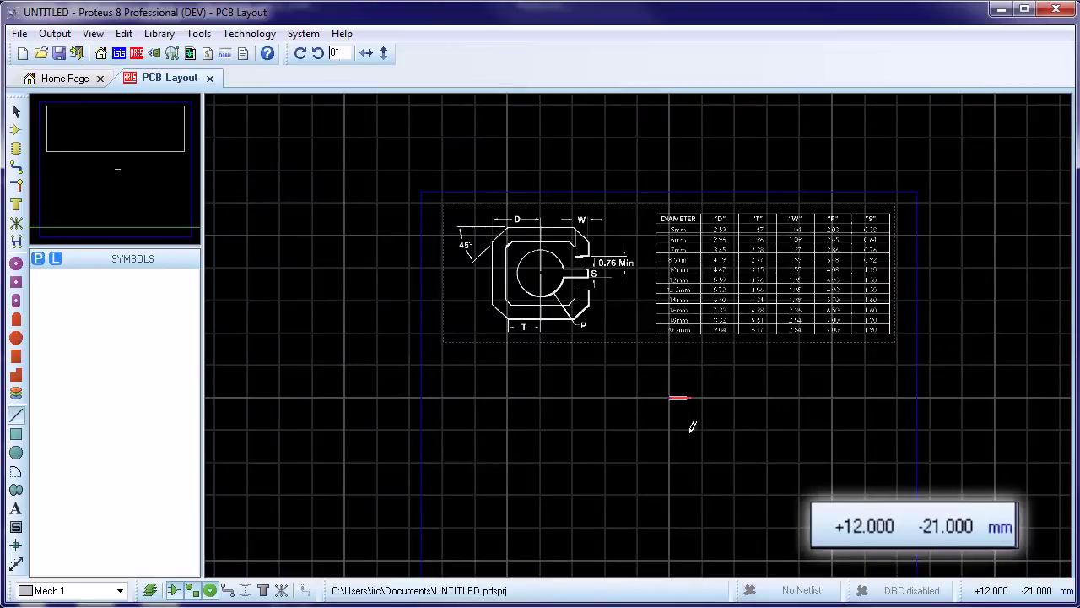
scroll(692, 426, up, 1)
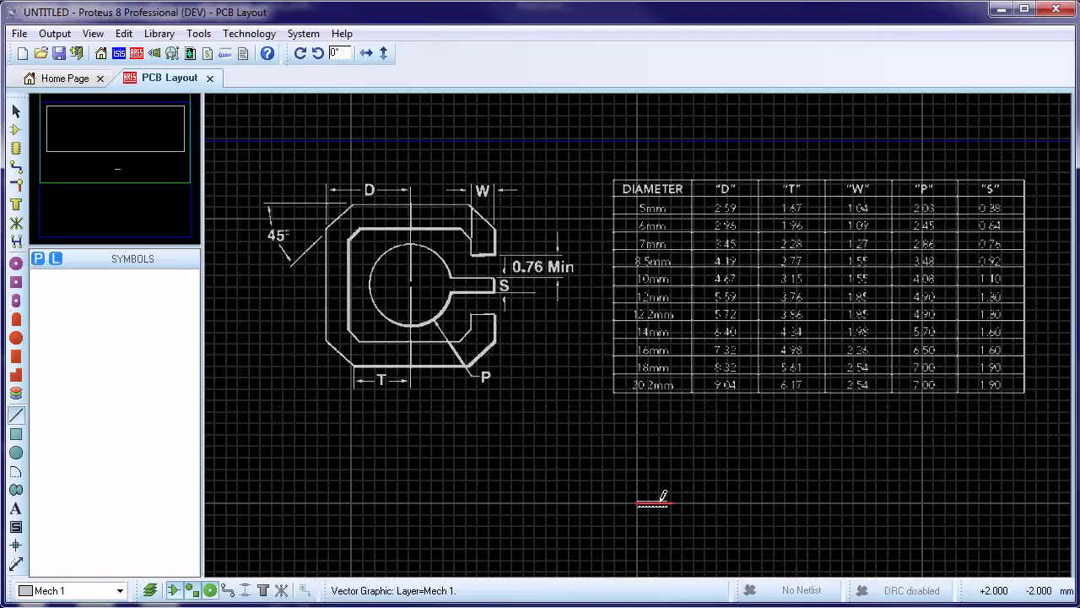
scroll(664, 498, up, 3)
scroll(618, 287, up, 1)
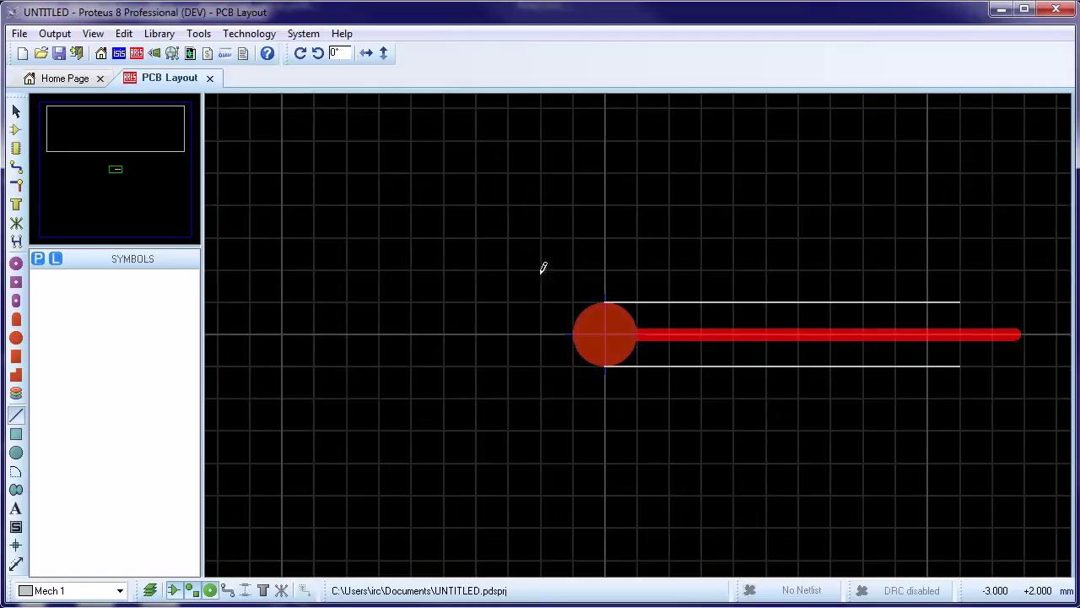
Set 0.1 mm snap and drag a 4.2 mm square box from (-2.1, 2.1) around the pad.
click(93, 34)
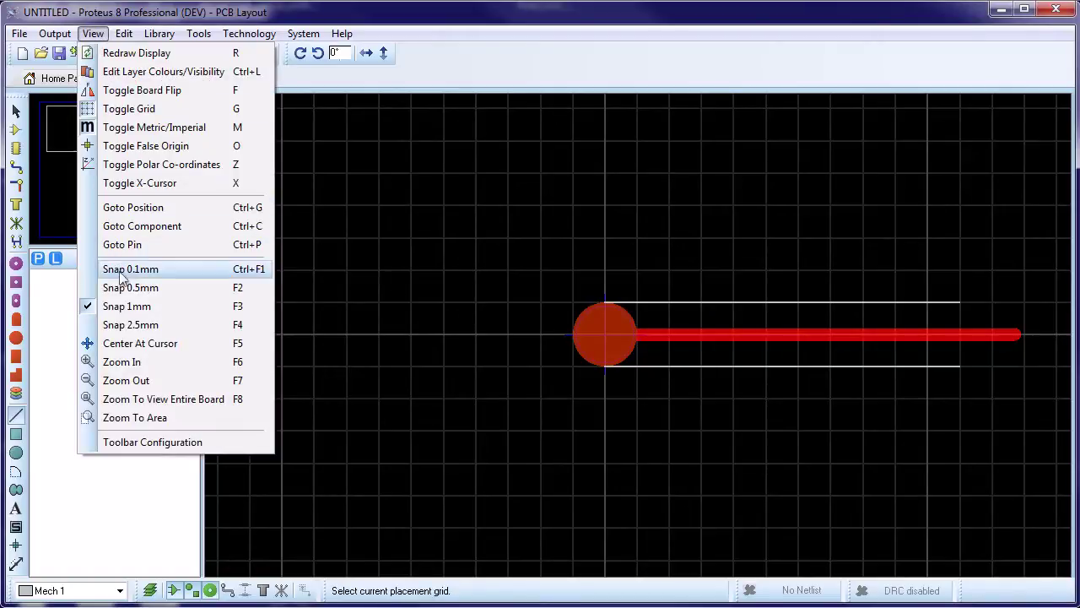
click(126, 270)
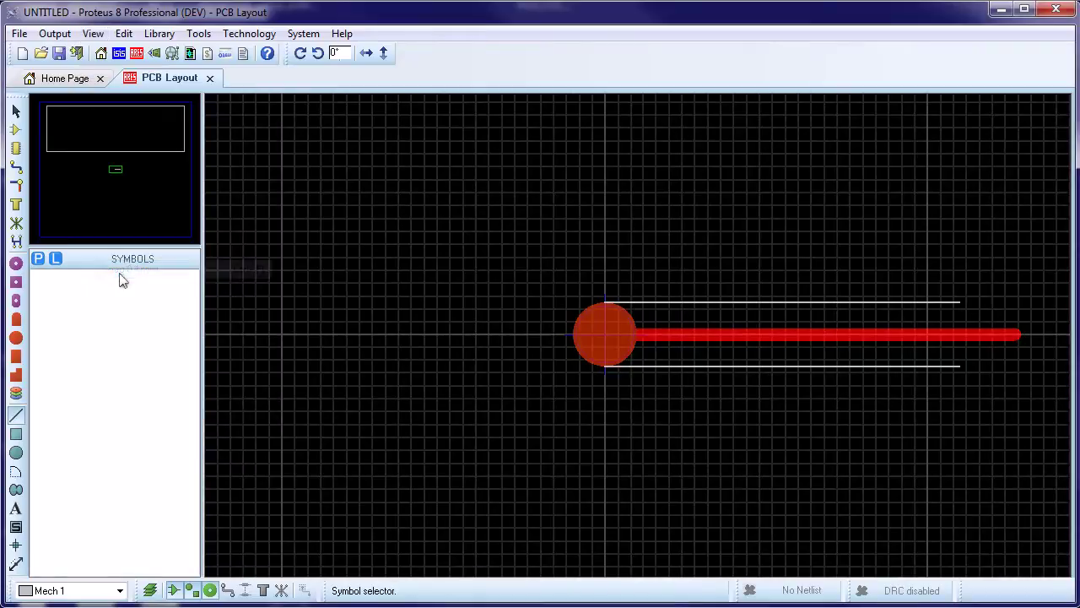
click(17, 437)
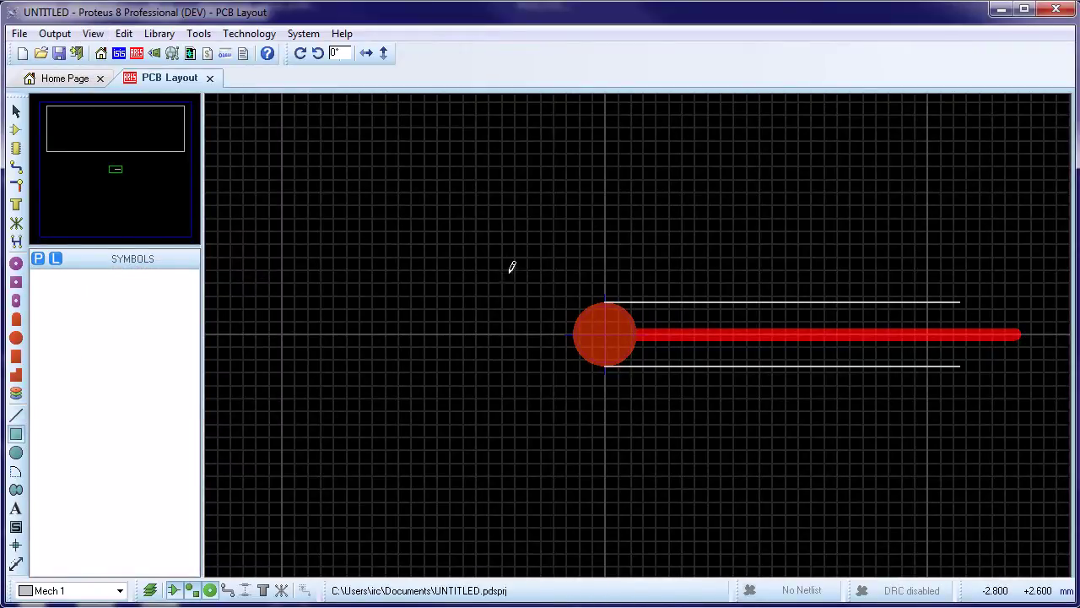
drag(539, 268, 692, 363)
scroll(664, 384, up, 2)
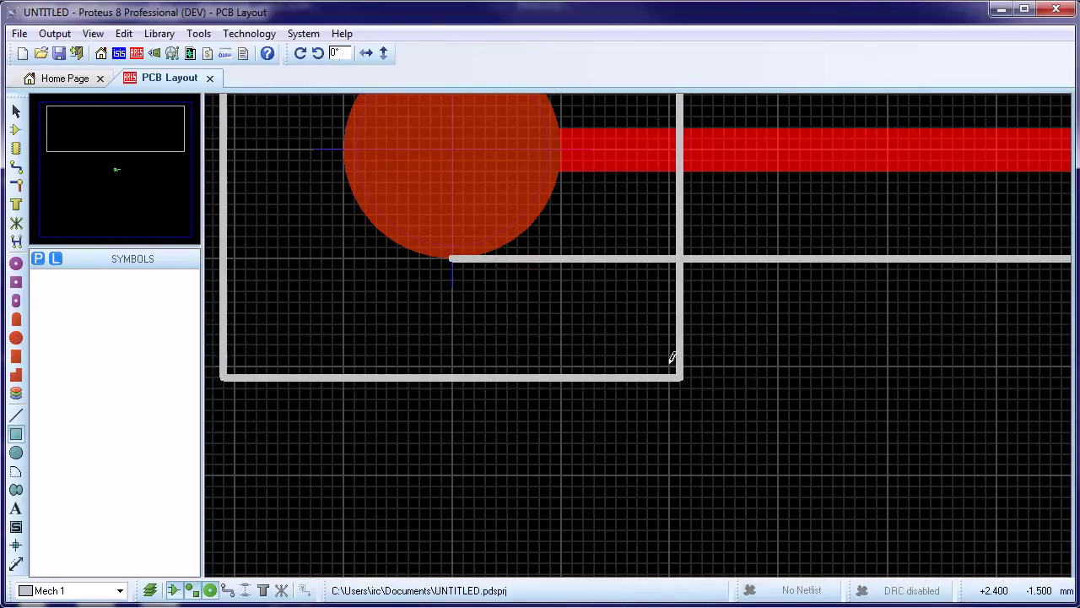
scroll(666, 357, down, 3)
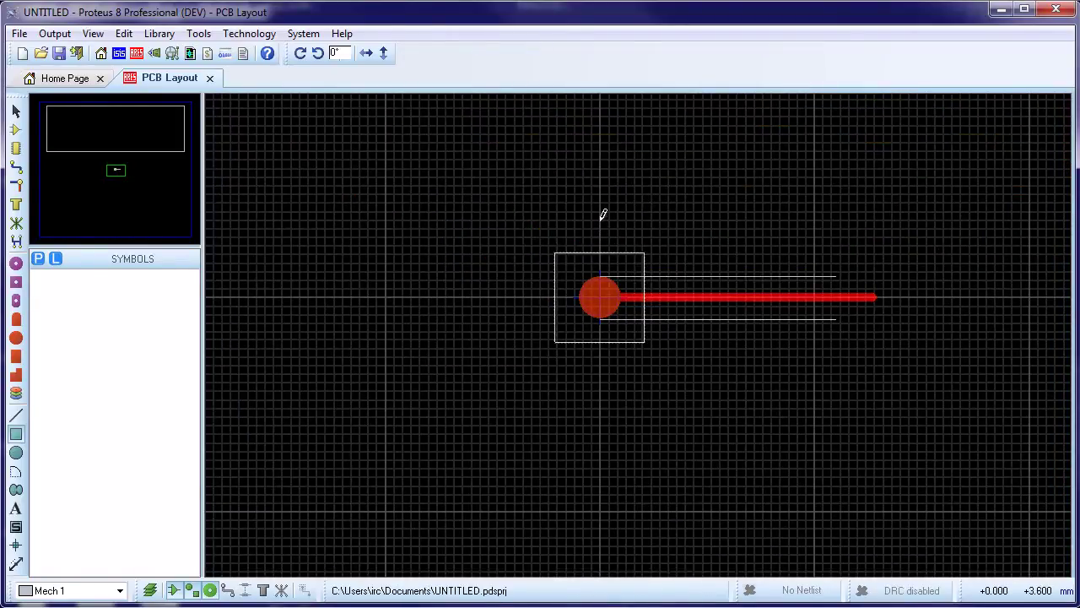
scroll(482, 121, down, 4)
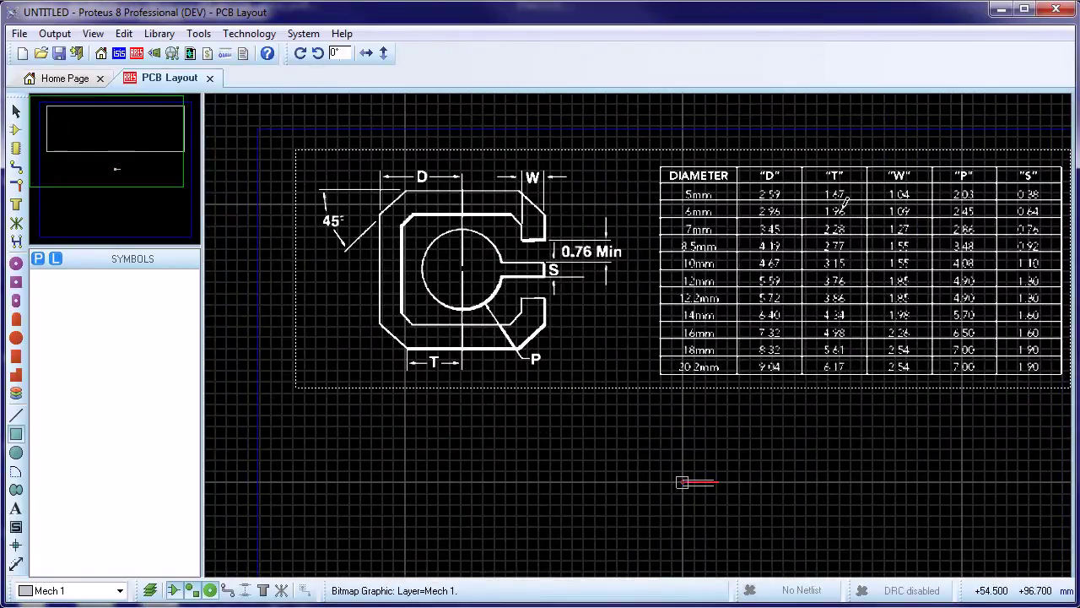
scroll(772, 248, up, 5)
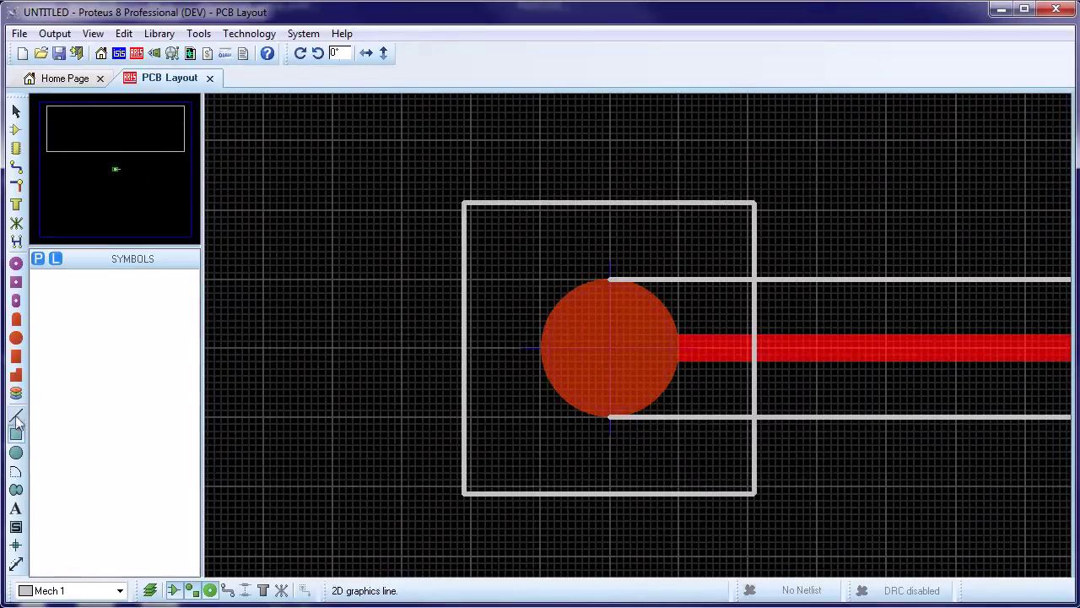
Draw two vertical and two horizontal edge-to-edge lines dividing the box into a 3×3 grid.
click(17, 417)
click(522, 203)
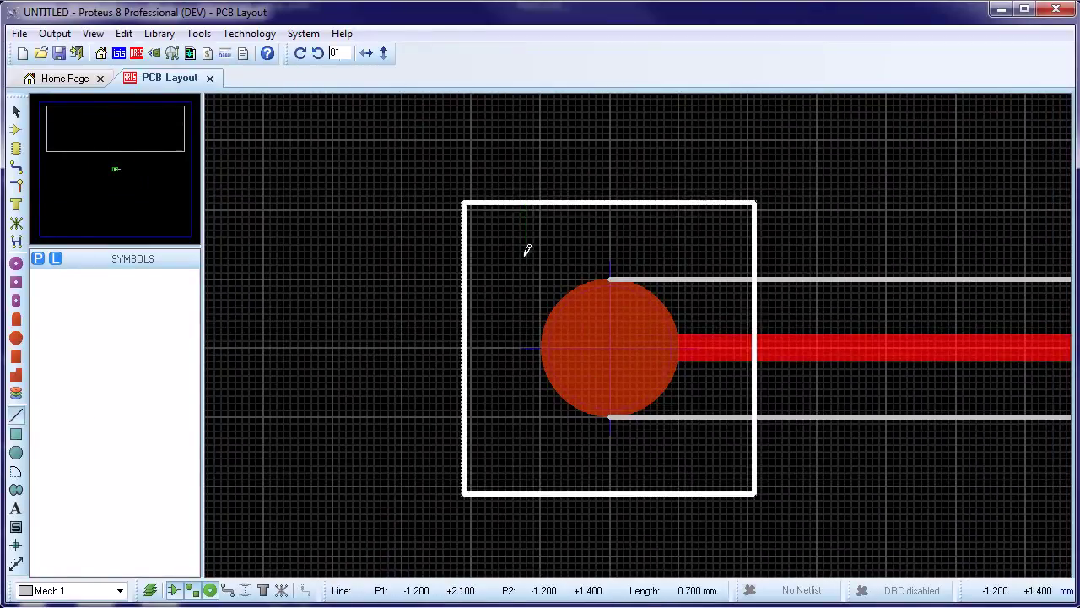
click(526, 493)
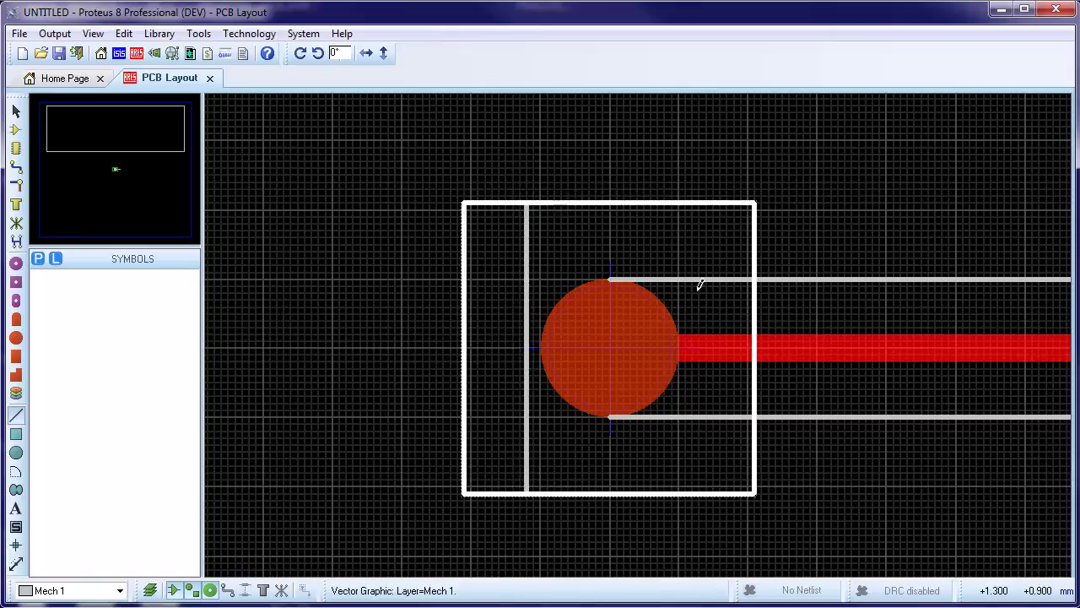
click(693, 198)
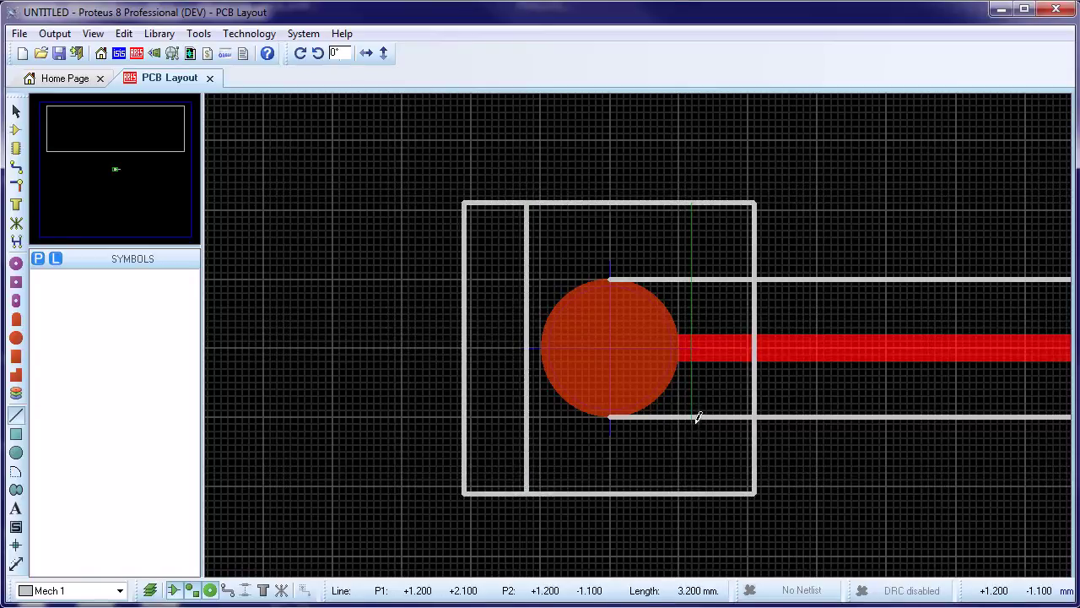
click(693, 492)
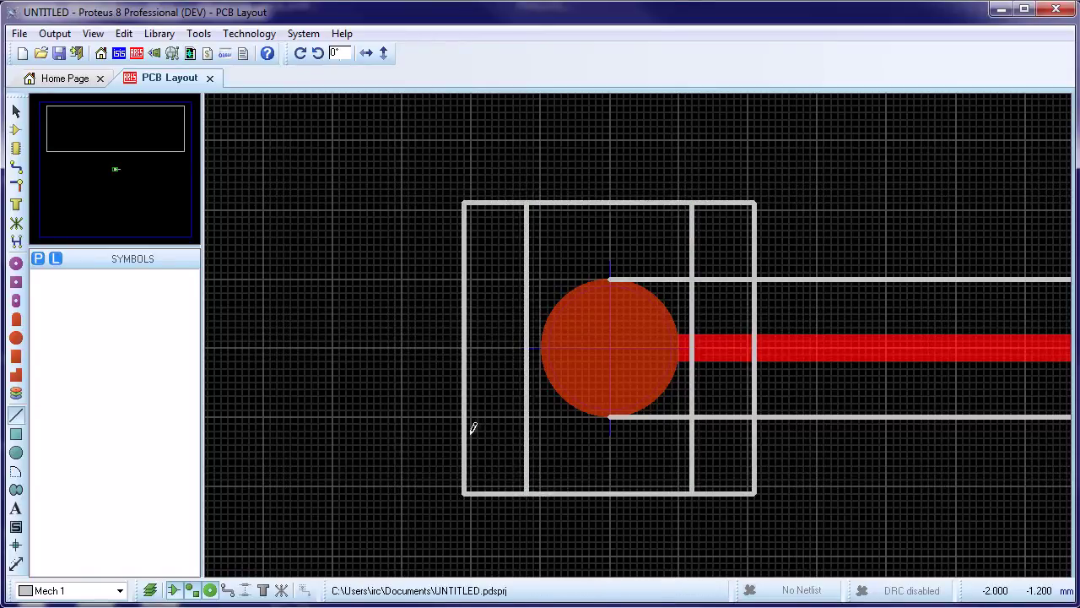
click(754, 430)
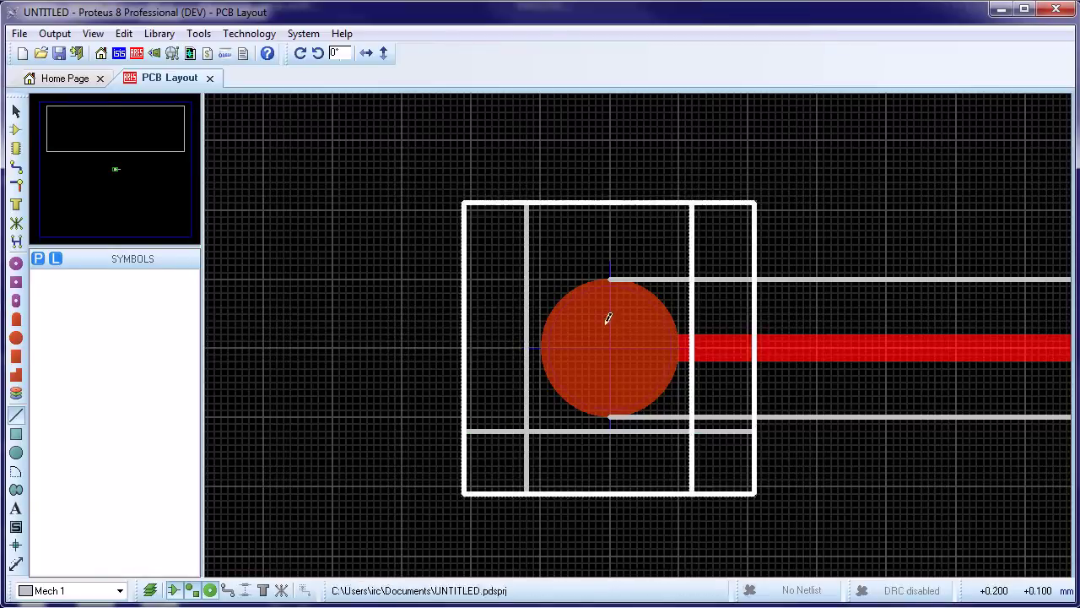
click(465, 264)
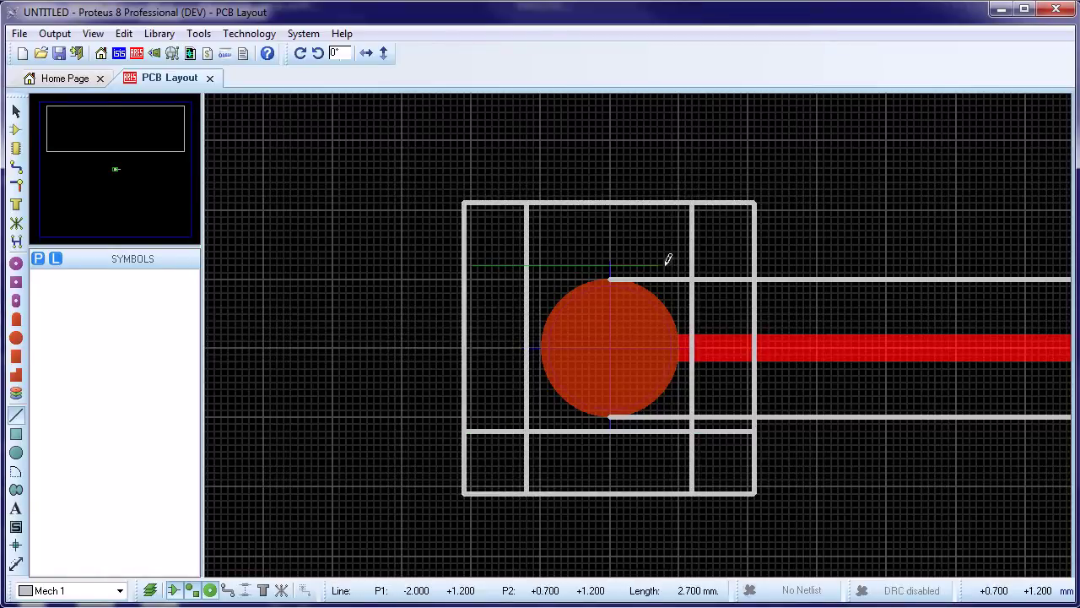
click(753, 264)
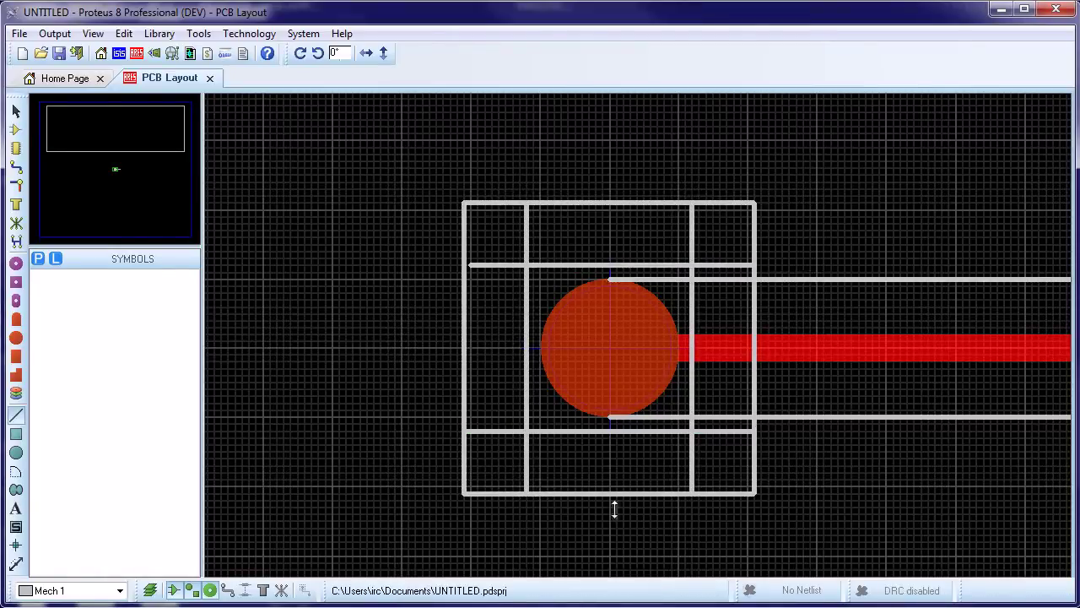
Place 1MM_NOPASTE square pads at the box's upper-right and lower-right corners.
click(15, 355)
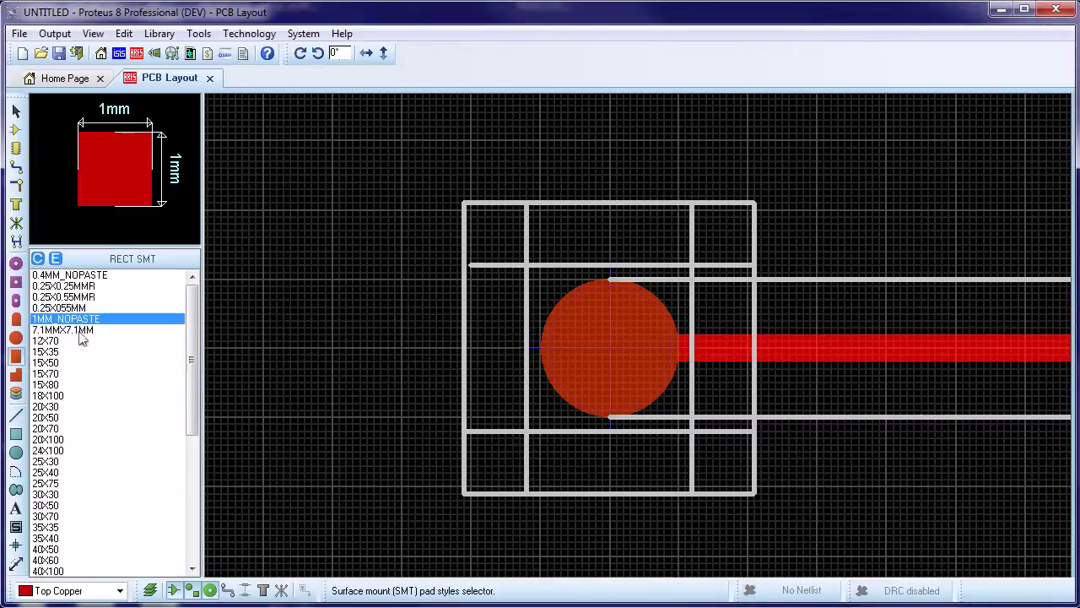
scroll(755, 253, up, 2)
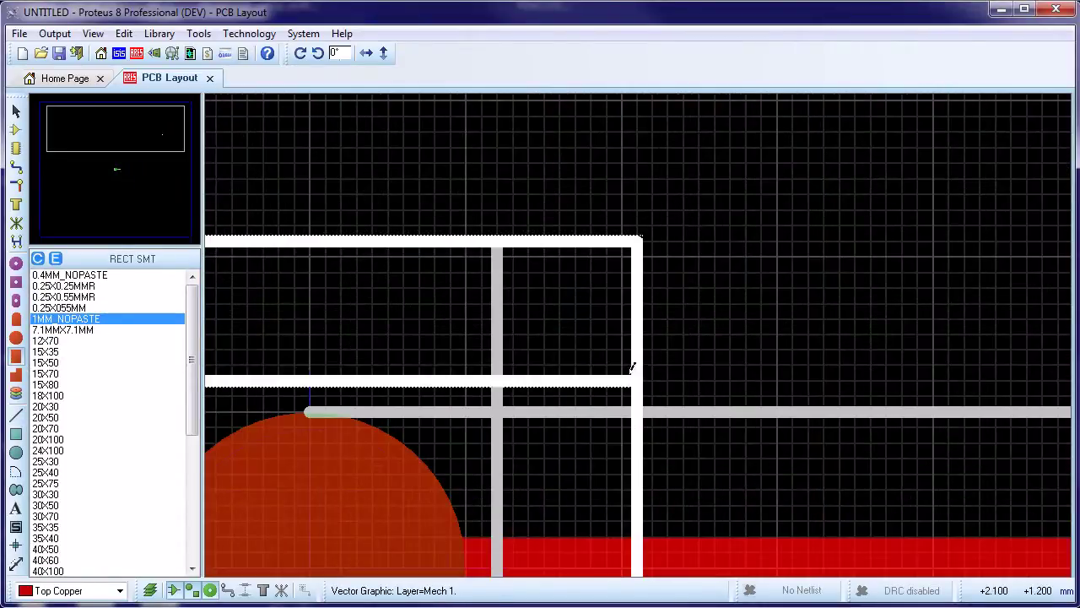
click(644, 329)
scroll(644, 330, down, 2)
scroll(643, 540, up, 1)
scroll(635, 330, down, 1)
scroll(634, 314, up, 2)
click(639, 330)
scroll(689, 299, down, 2)
Start a 1MM copper track from the lower pad down the round pad's left side.
click(15, 166)
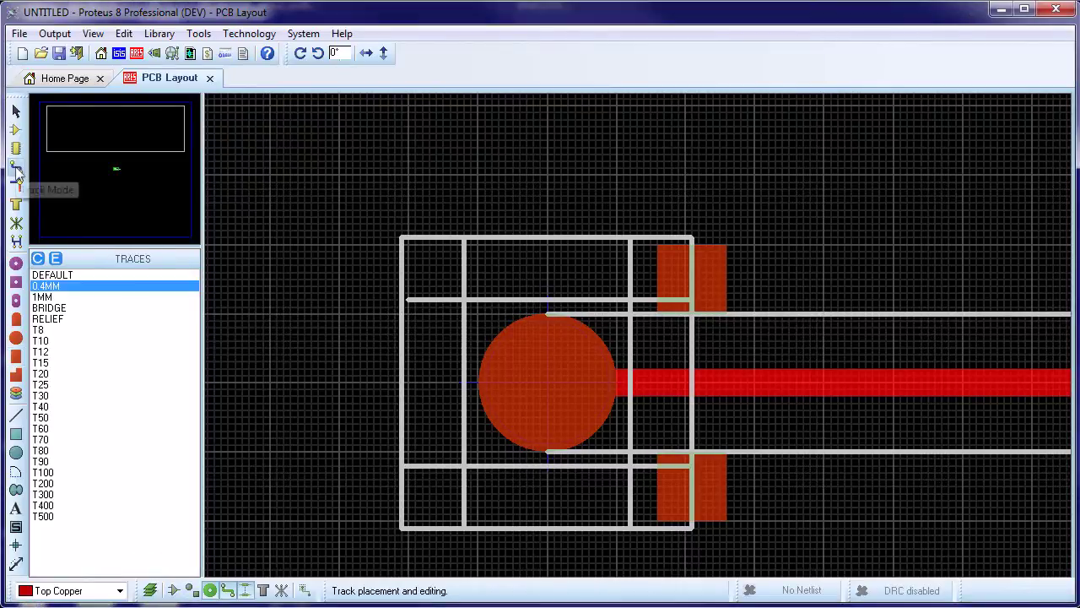
click(42, 297)
scroll(631, 306, up, 1)
scroll(631, 305, up, 1)
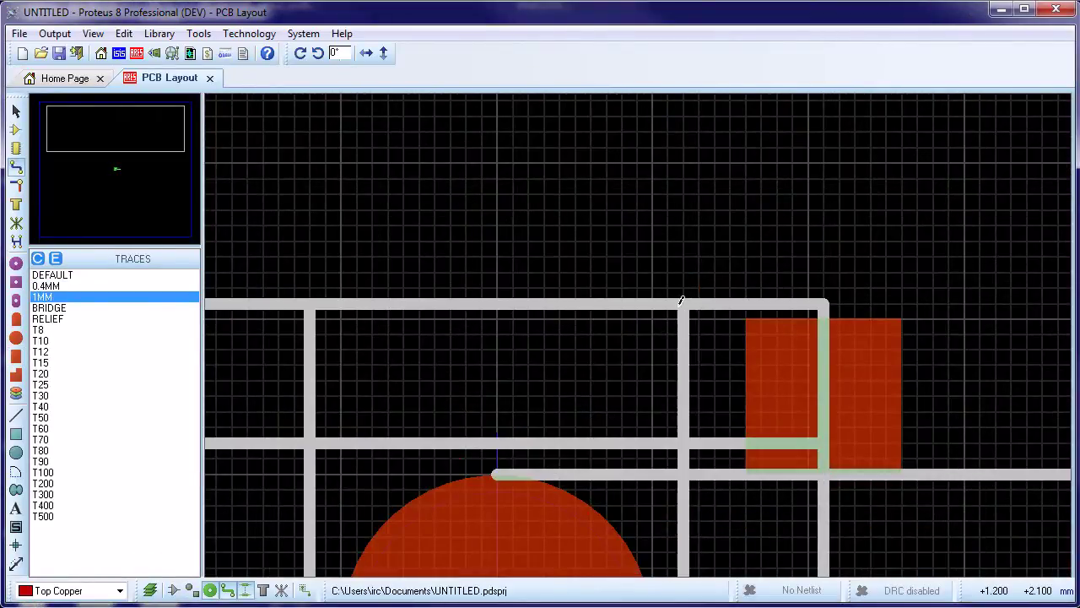
scroll(675, 306, up, 1)
click(634, 334)
scroll(211, 342, down, 1)
click(354, 337)
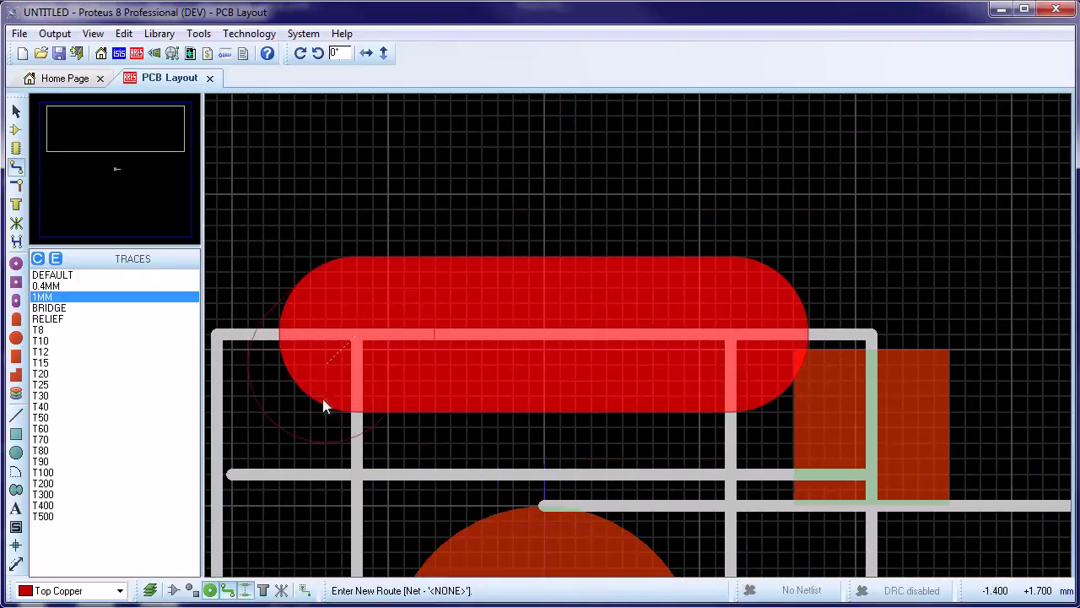
click(222, 475)
Continue the chamfered octagonal ring around the round pad, ending on the lower rectangular pad.
scroll(218, 476, down, 1)
scroll(455, 500, down, 1)
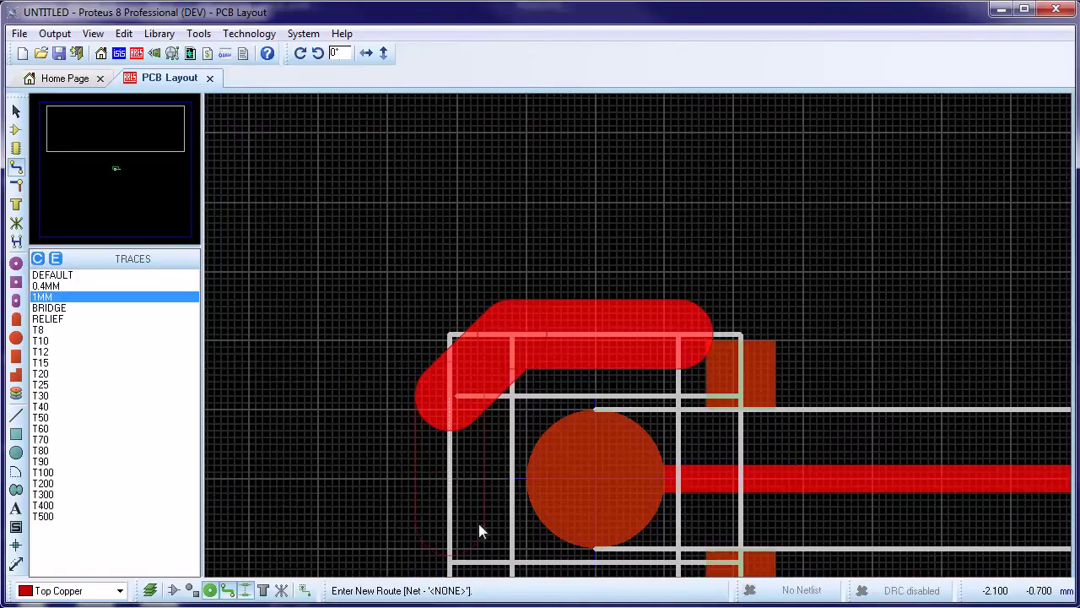
scroll(479, 523, up, 2)
click(642, 353)
click(814, 491)
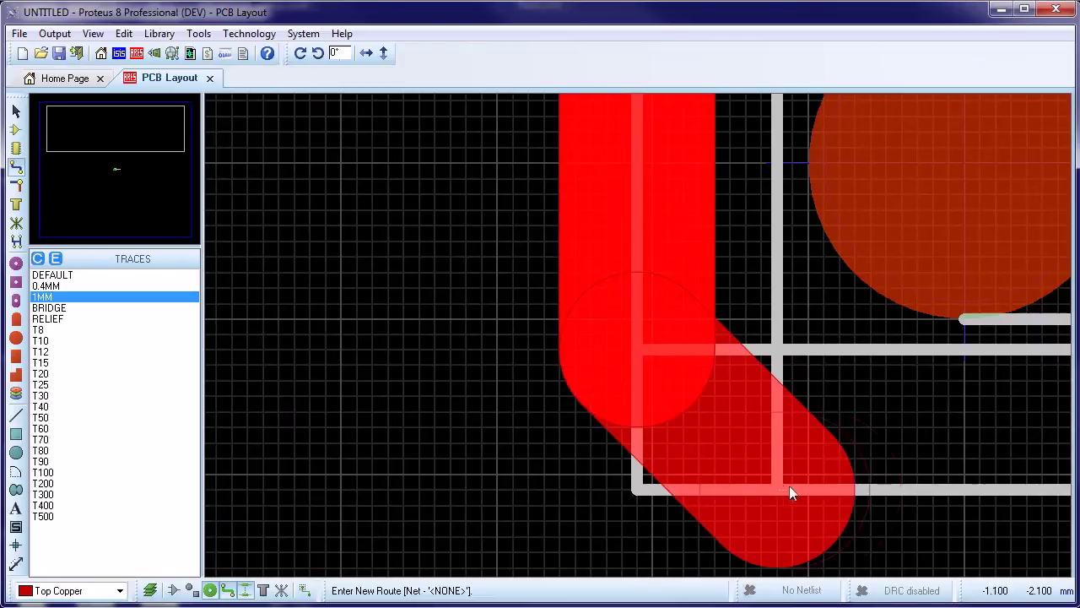
scroll(986, 490, down, 1)
scroll(906, 429, down, 1)
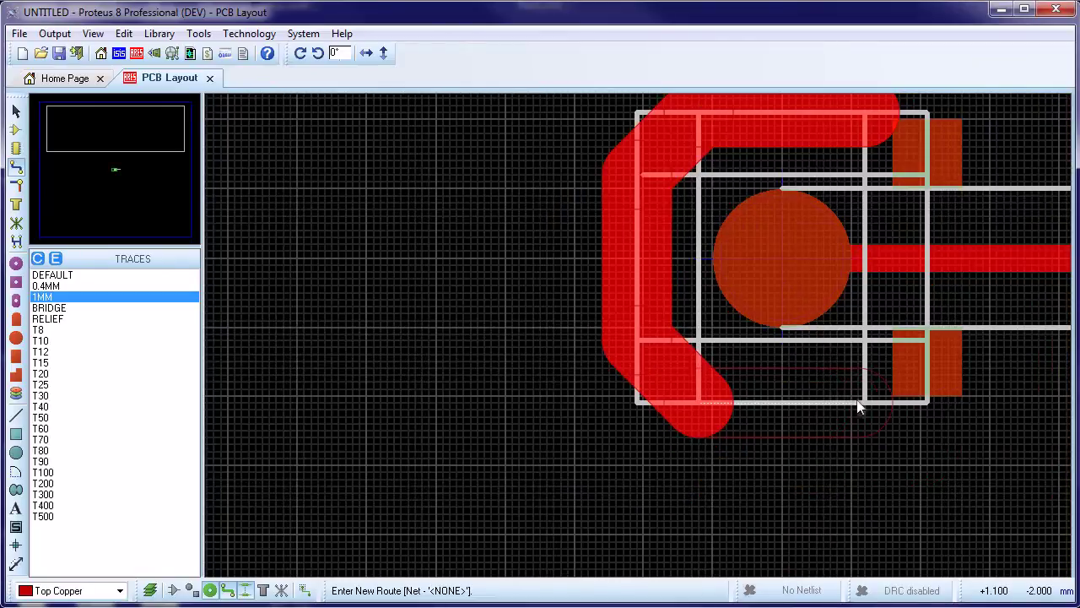
scroll(861, 410, up, 2)
click(659, 328)
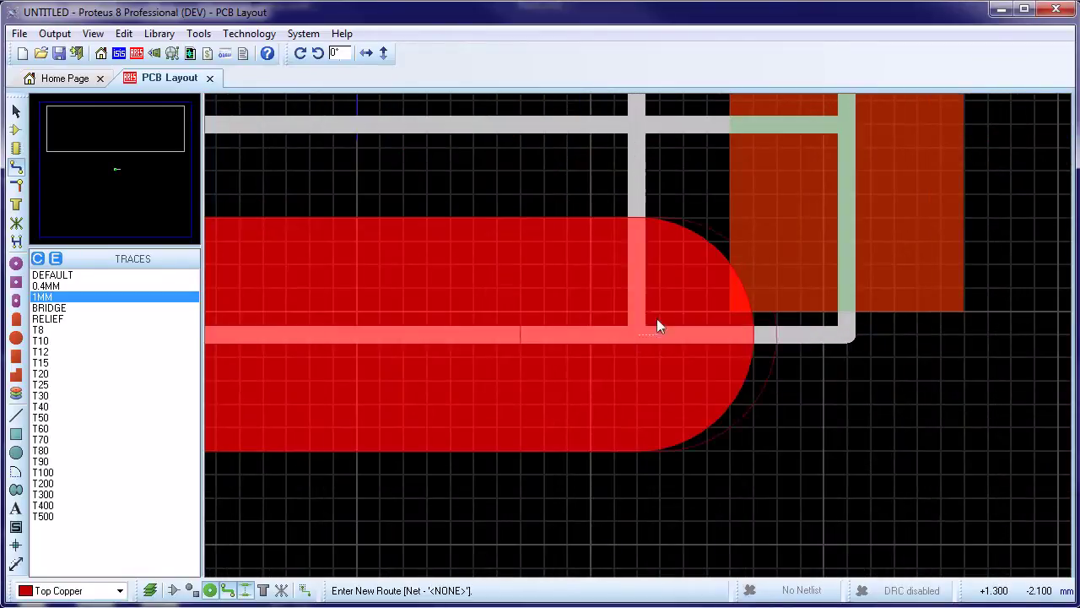
scroll(794, 198, down, 1)
click(764, 240)
click(779, 238)
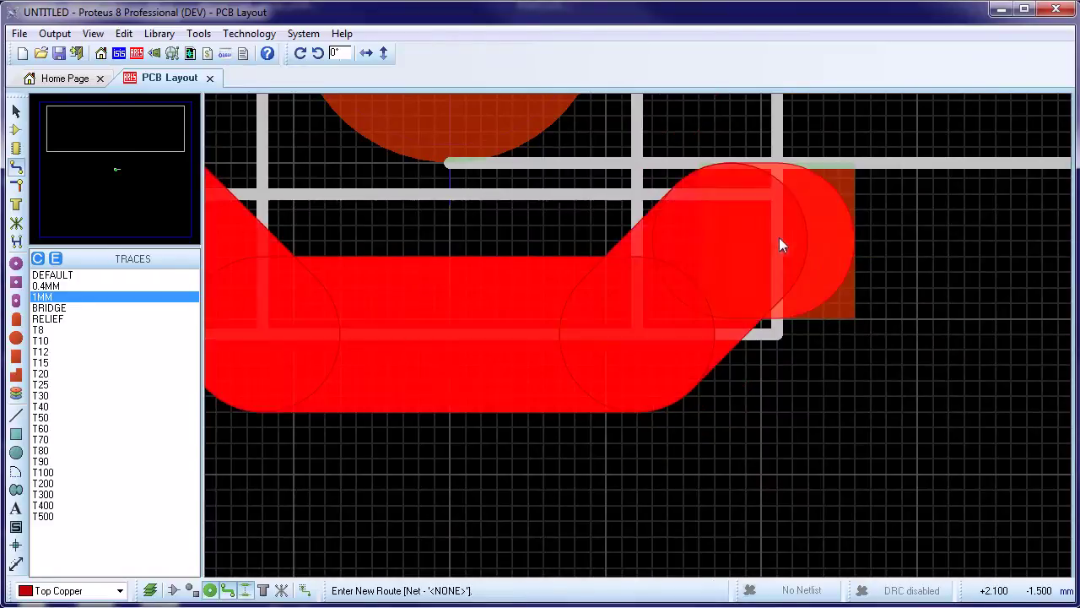
Run a 1MM trace from the ring's top end to the upper rectangular pad.
scroll(779, 237, down, 1)
scroll(654, 169, down, 1)
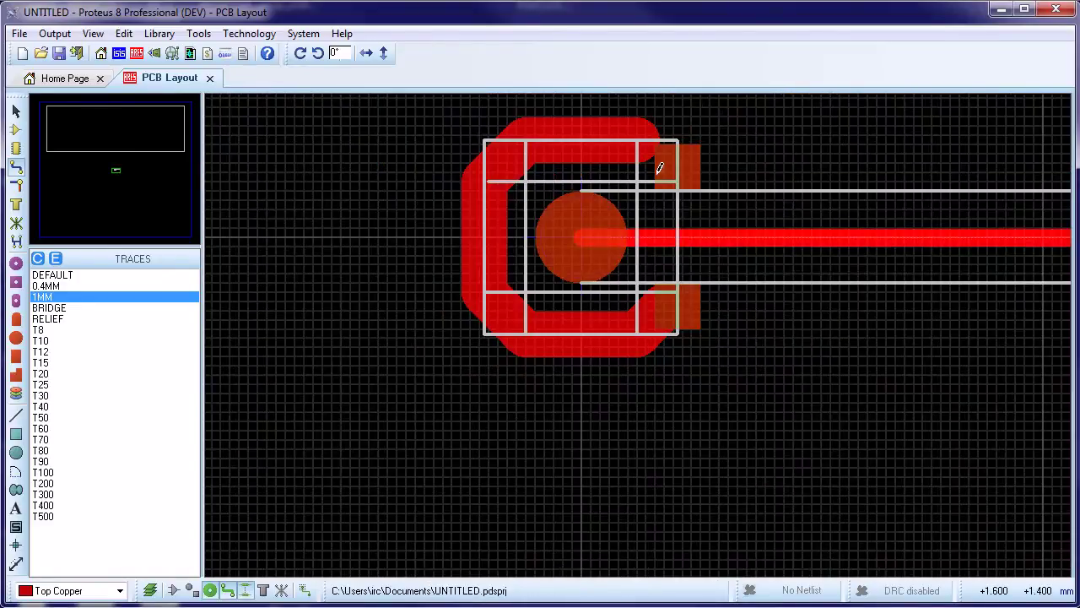
scroll(639, 321, up, 3)
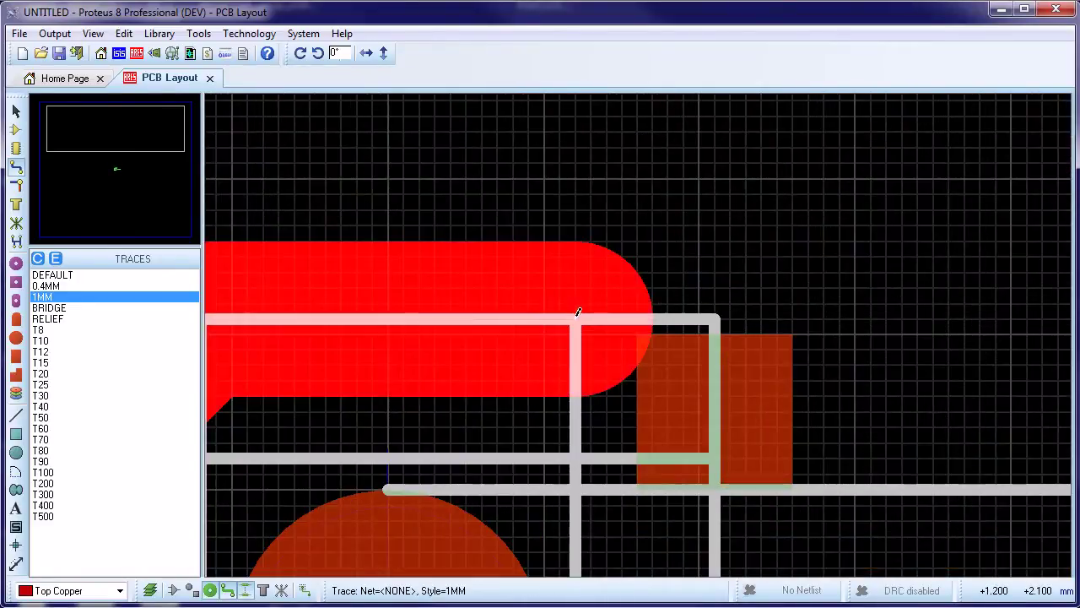
click(585, 330)
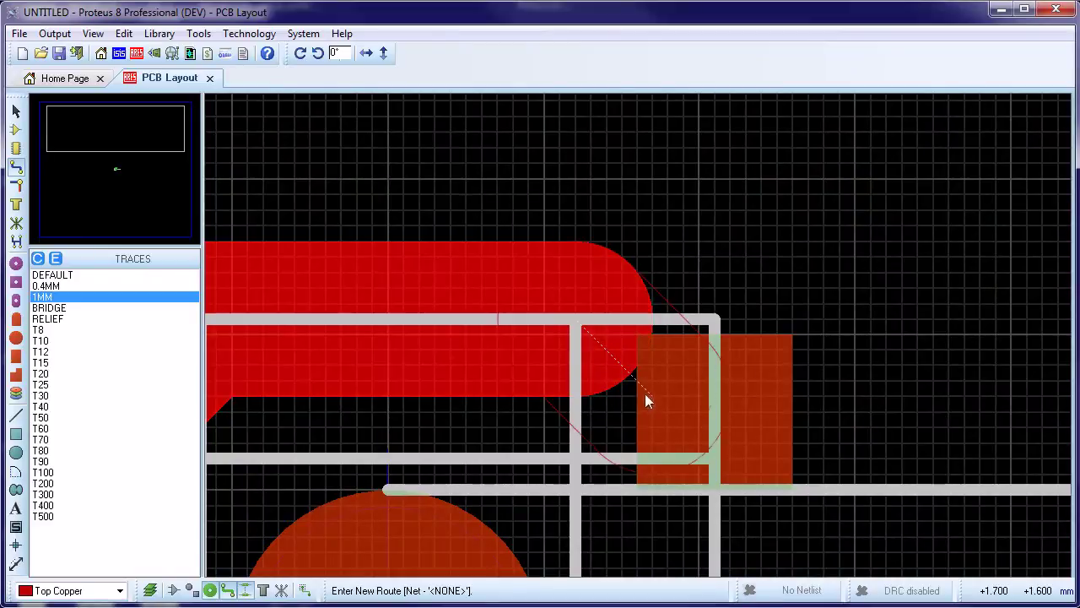
click(712, 409)
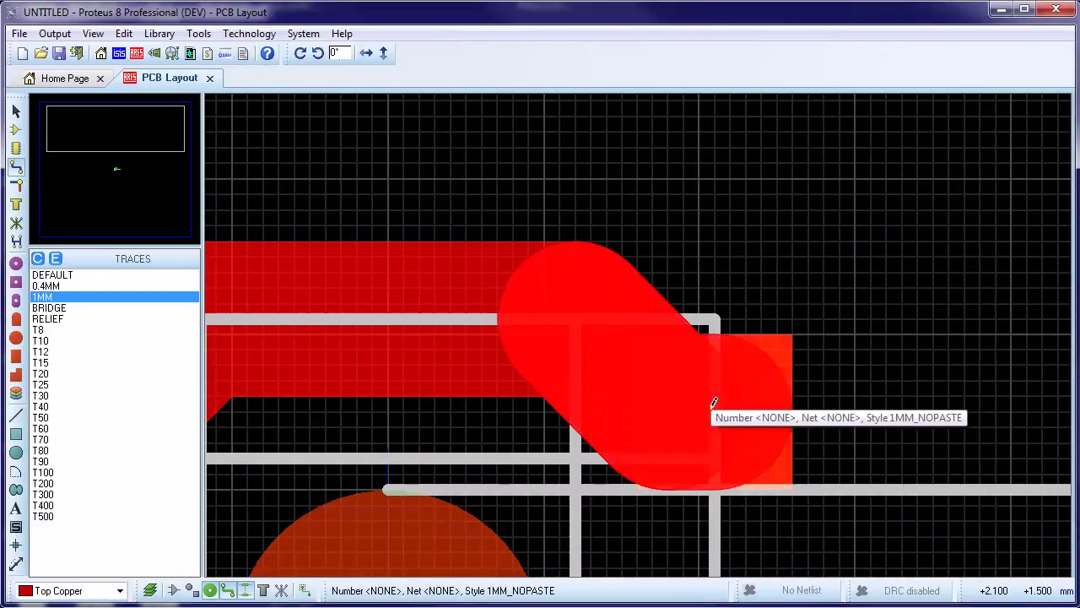
scroll(669, 377, down, 1)
scroll(659, 431, down, 2)
scroll(569, 433, up, 1)
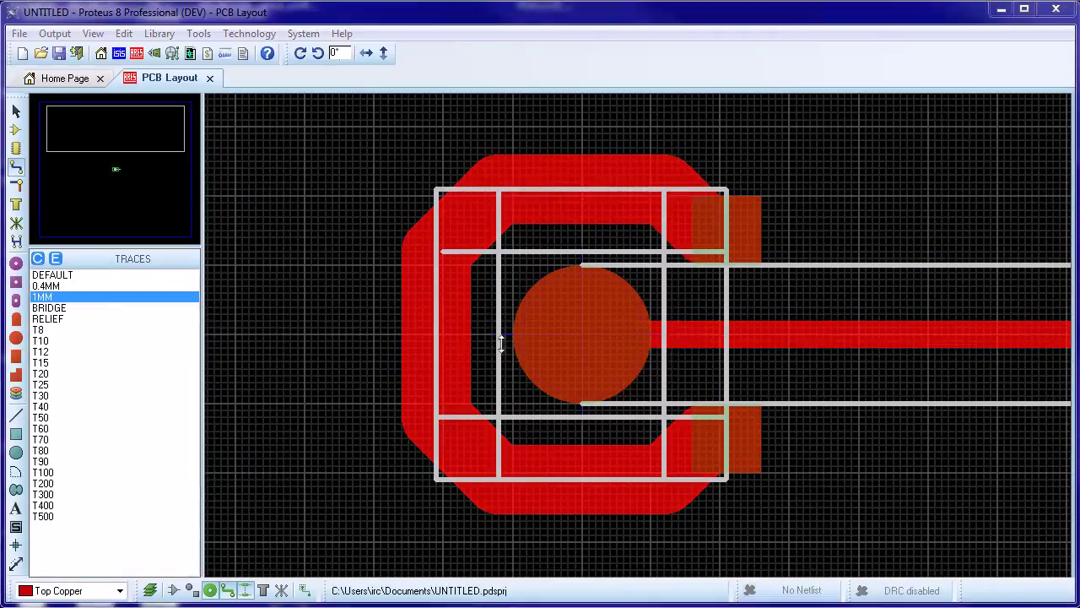
Shorten the long trace from the round pad so it ends just past the pad.
scroll(826, 333, down, 1)
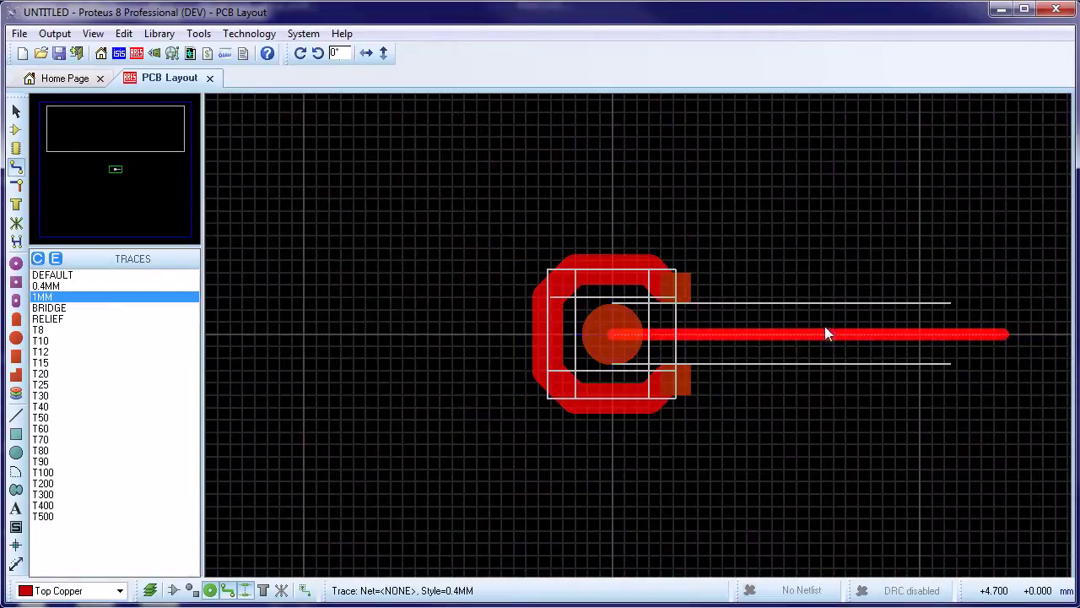
click(1003, 333)
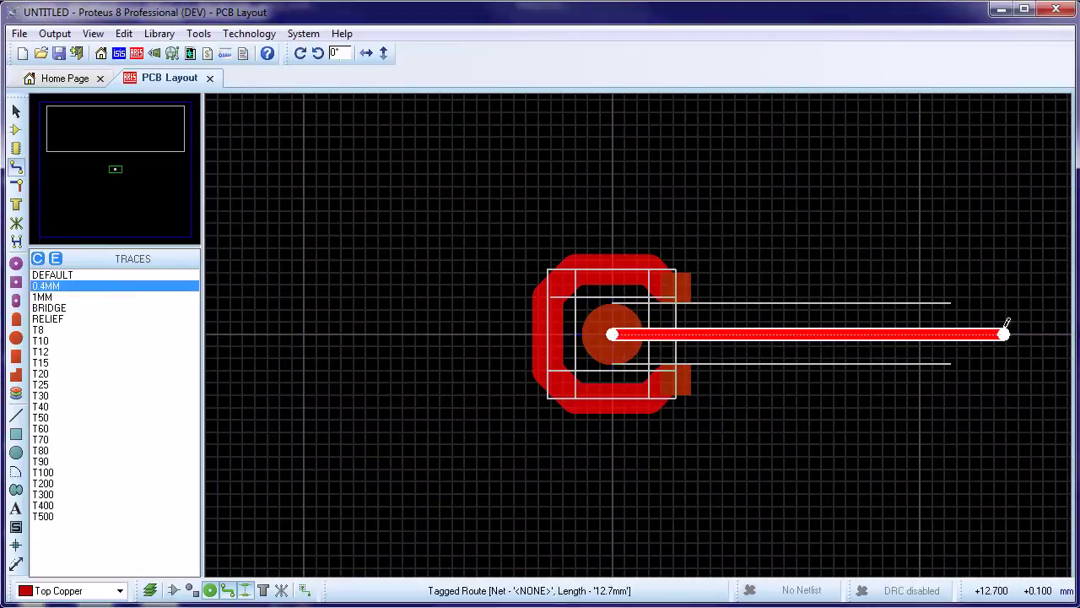
drag(1003, 335, 654, 333)
scroll(640, 329, up, 2)
click(787, 436)
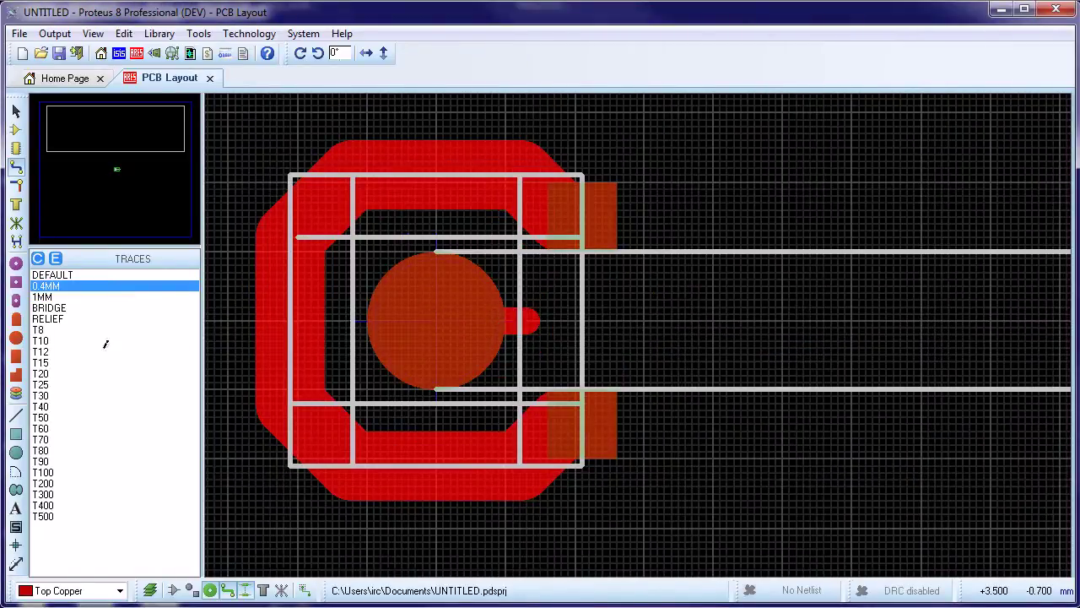
Place a 0.4MM_NOPASTE square SMT pad just right of the round pad.
click(16, 356)
click(92, 277)
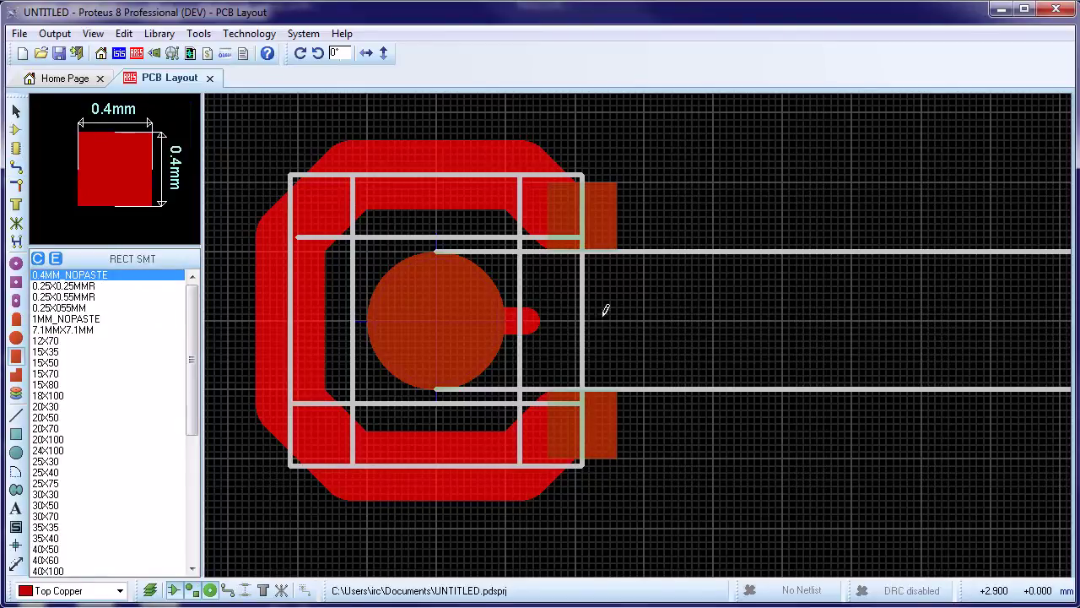
key(F6)
click(638, 333)
Route a 0.4MM trace from the round pad's centre to the small square pad.
click(16, 166)
click(556, 332)
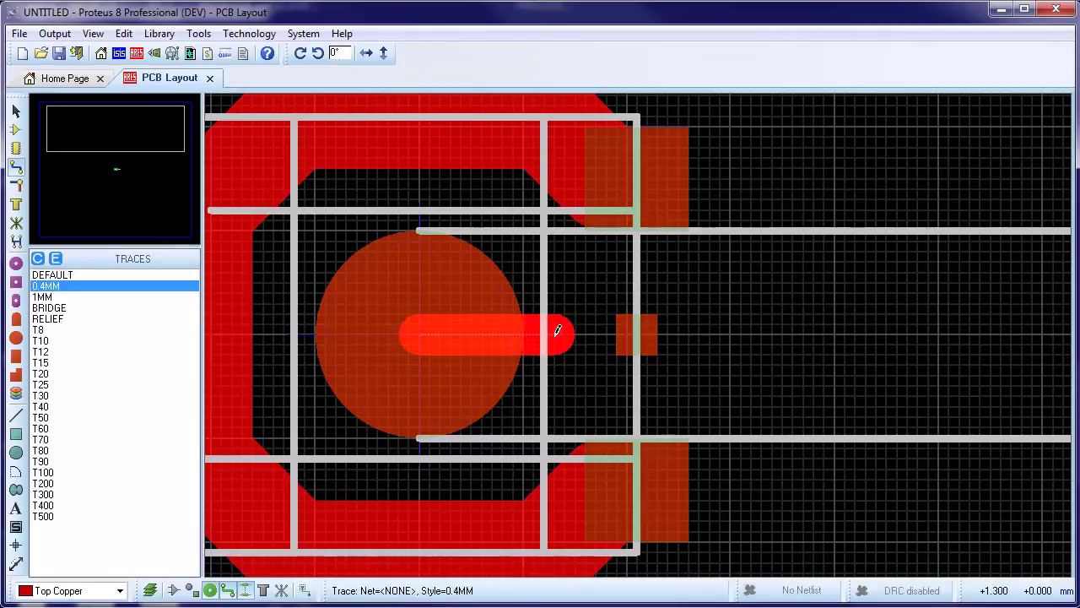
click(557, 335)
click(636, 333)
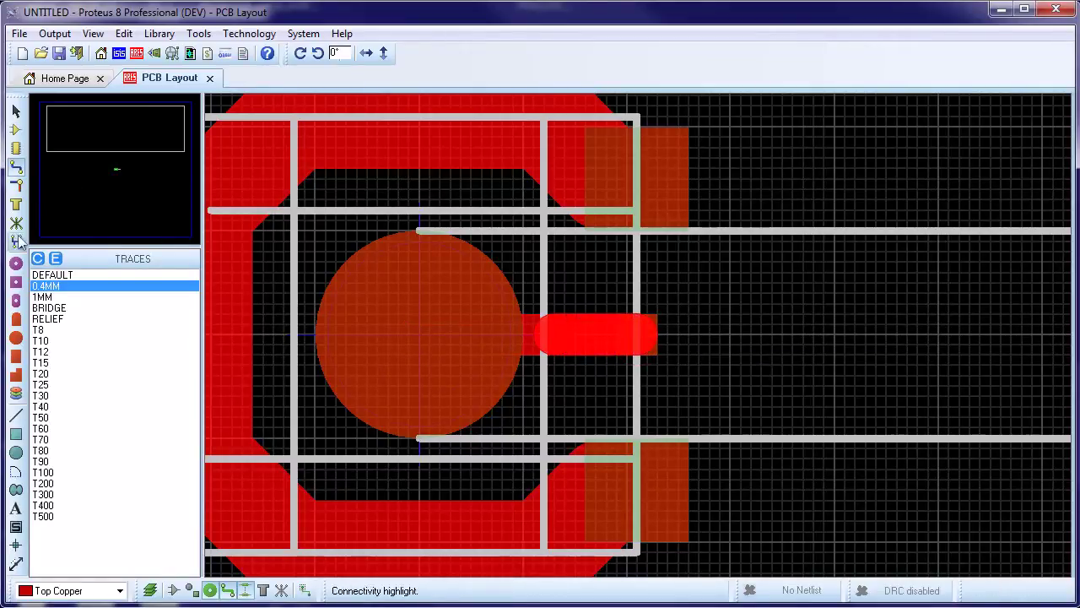
Set the pin number of both rectangular ring pads to 1.
click(15, 356)
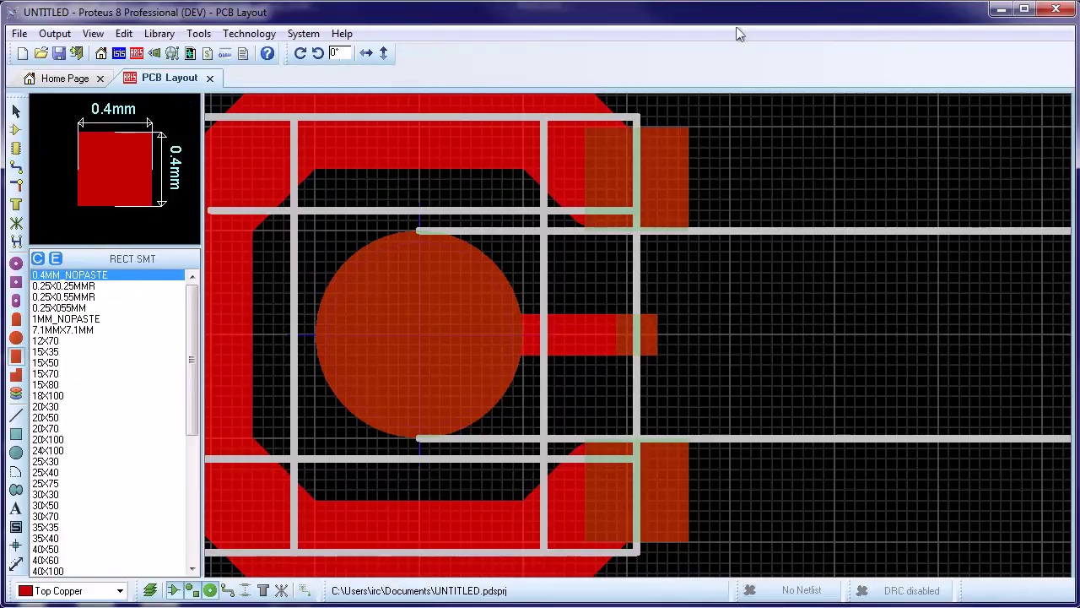
right_click(633, 167)
click(692, 193)
click(527, 380)
text(1)
click(556, 402)
right_click(655, 481)
click(700, 242)
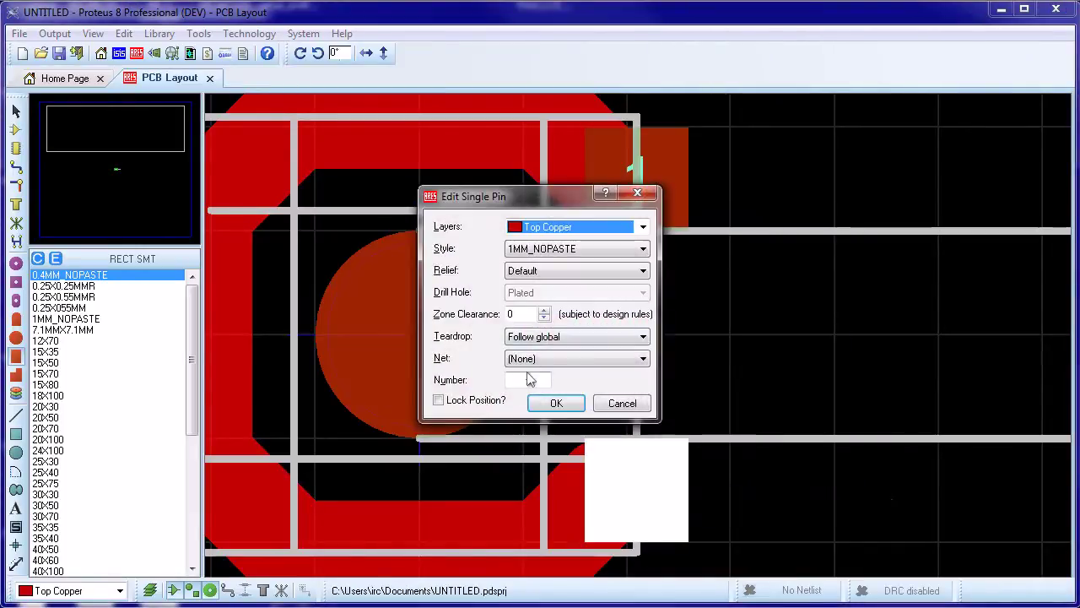
click(556, 403)
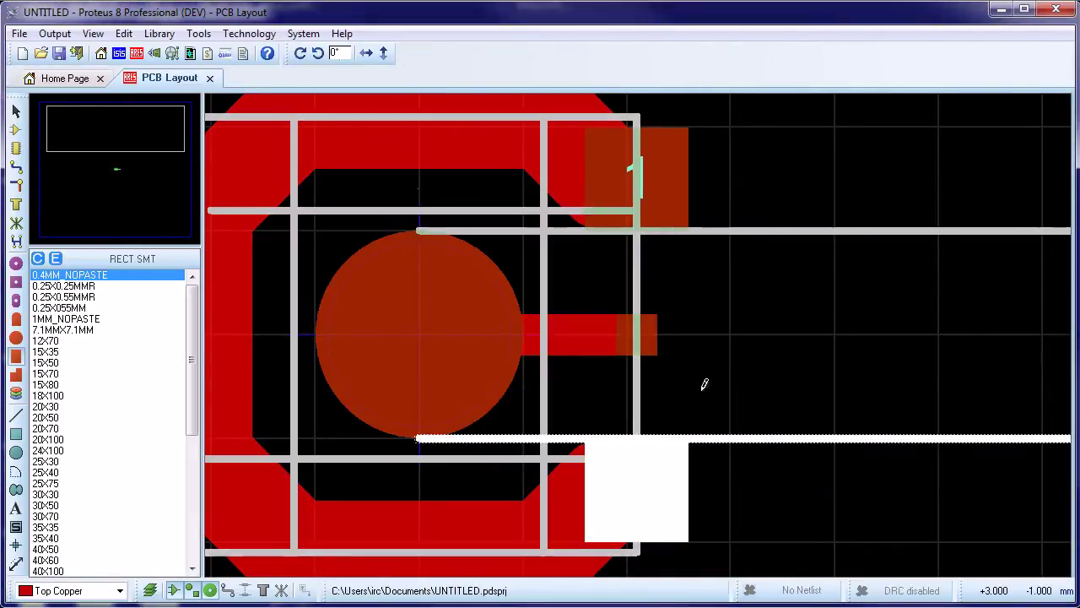
Set the pin number of the small square pad and the round pad to 2.
right_click(652, 344)
click(709, 355)
click(525, 380)
text(2)
click(551, 404)
right_click(425, 328)
click(456, 338)
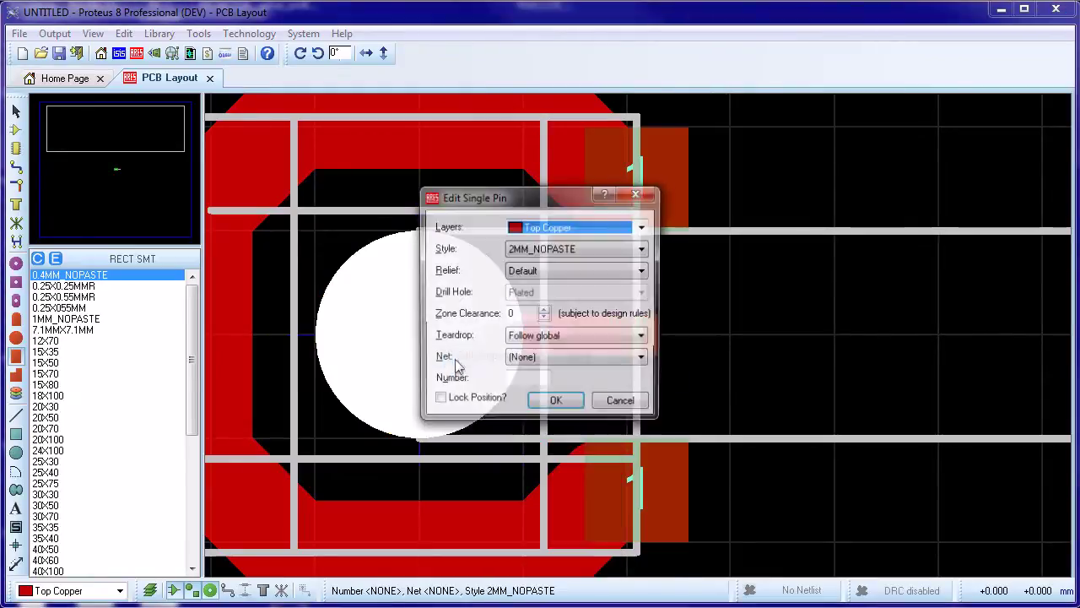
click(521, 381)
text(2)
click(556, 403)
scroll(637, 334, down, 1)
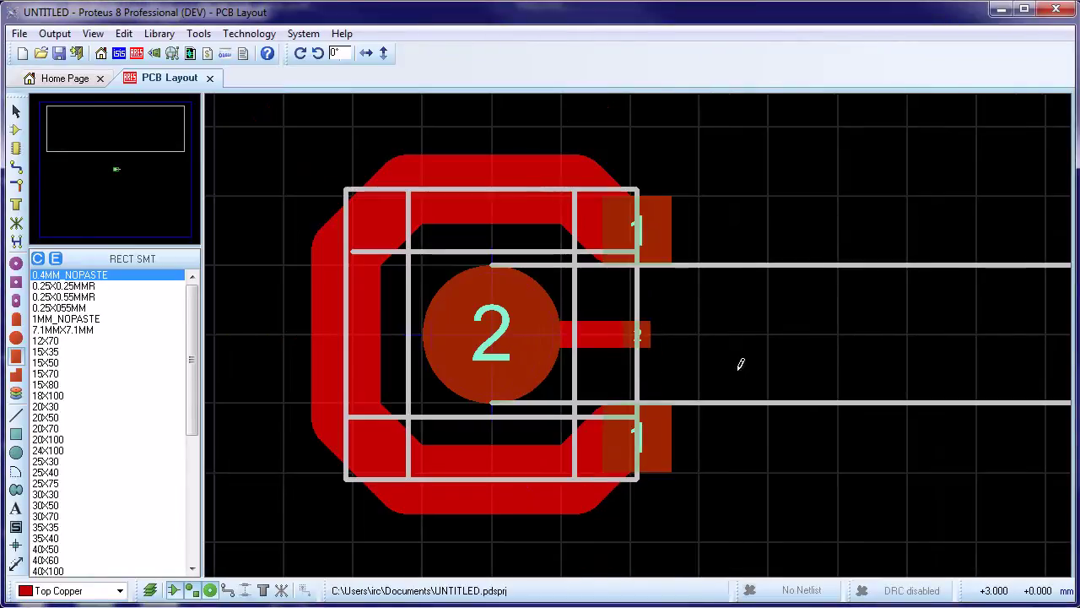
click(20, 492)
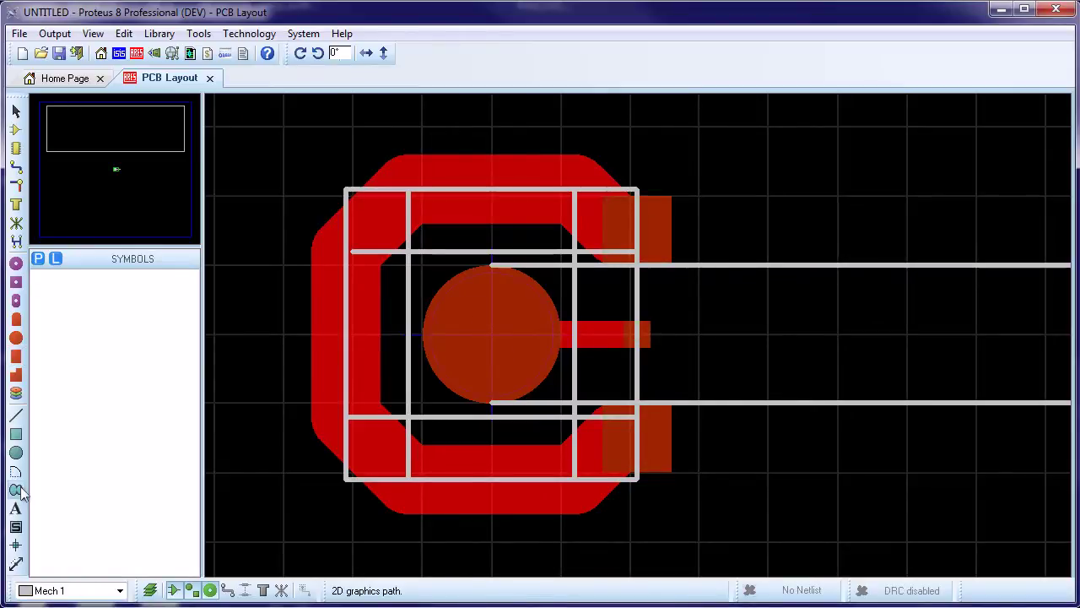
Make Top Resist the current drawing layer for the outline around the ring.
click(120, 590)
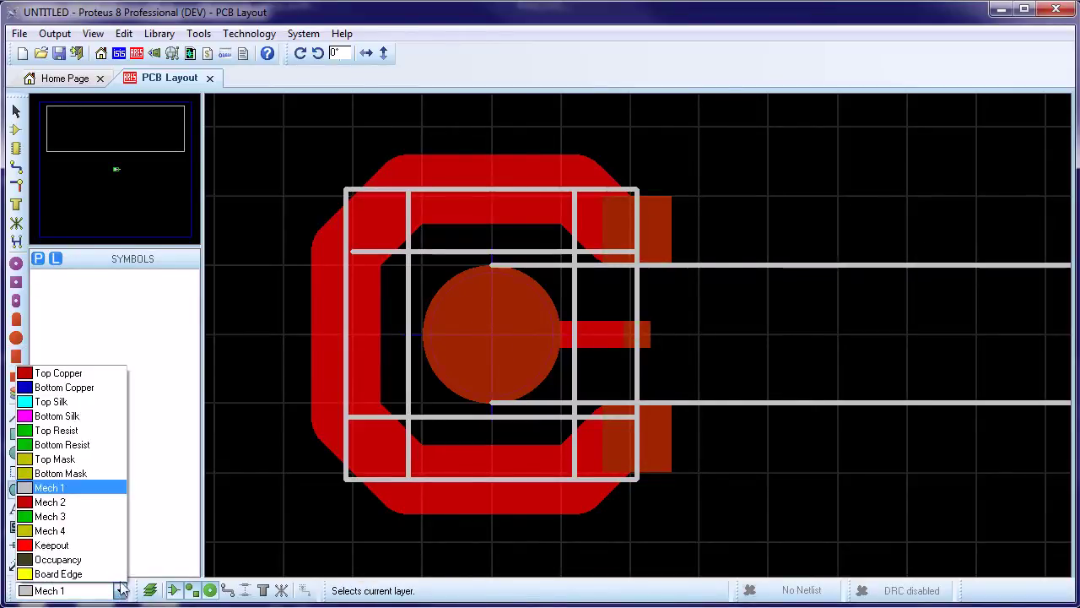
click(118, 427)
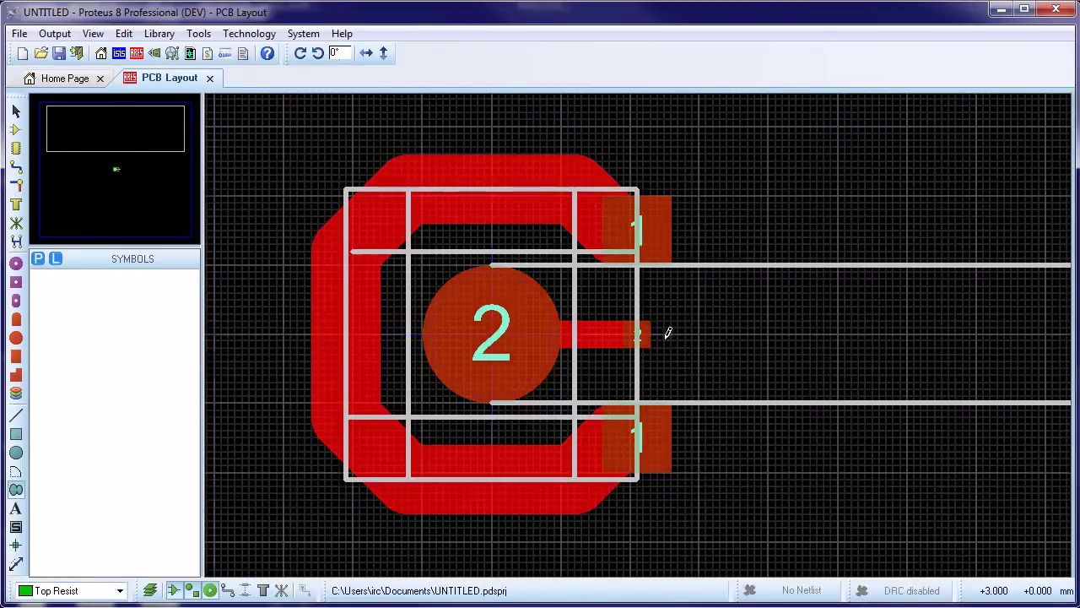
scroll(639, 326, up, 2)
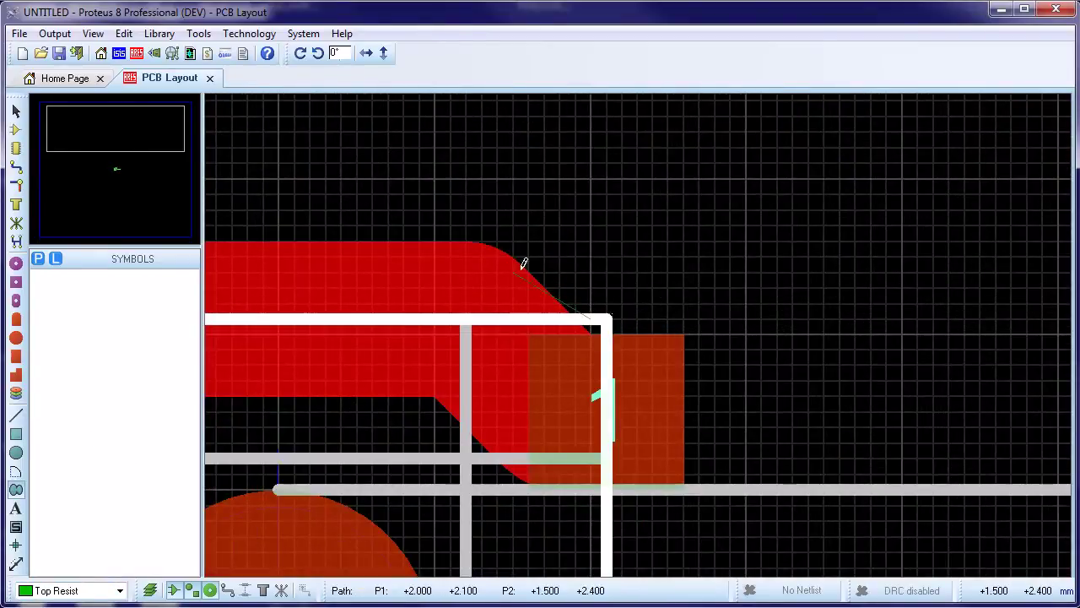
scroll(521, 258, down, 2)
scroll(532, 307, up, 2)
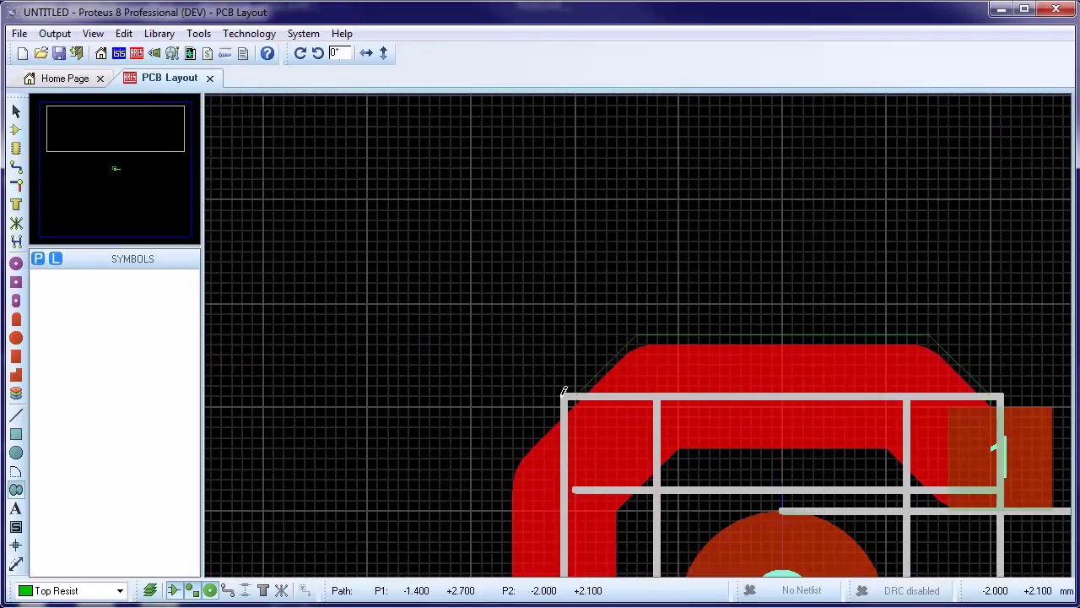
scroll(508, 461, down, 2)
scroll(579, 506, up, 3)
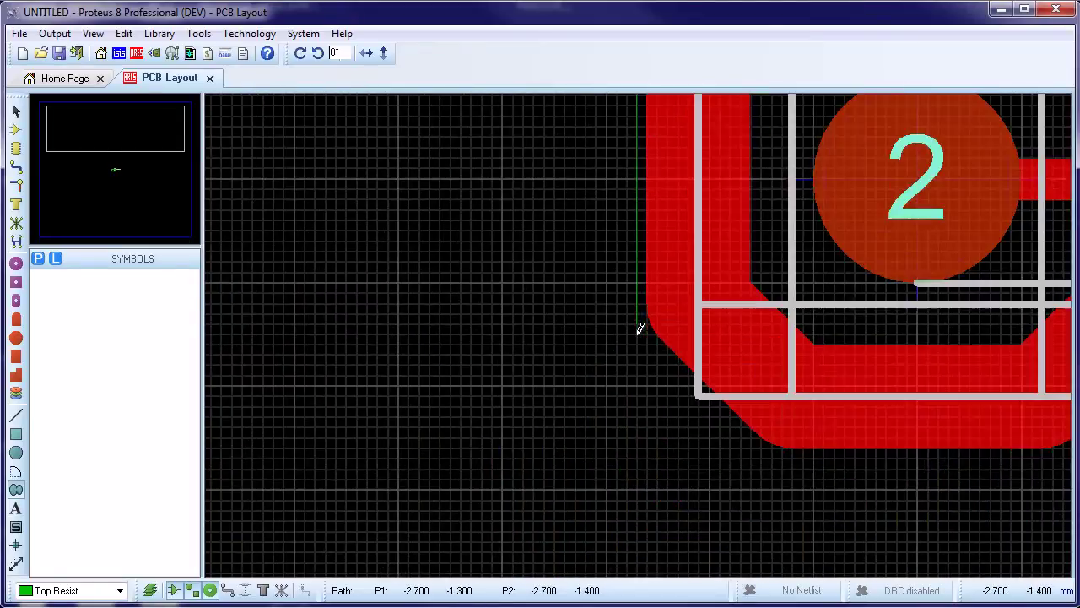
scroll(899, 463, down, 1)
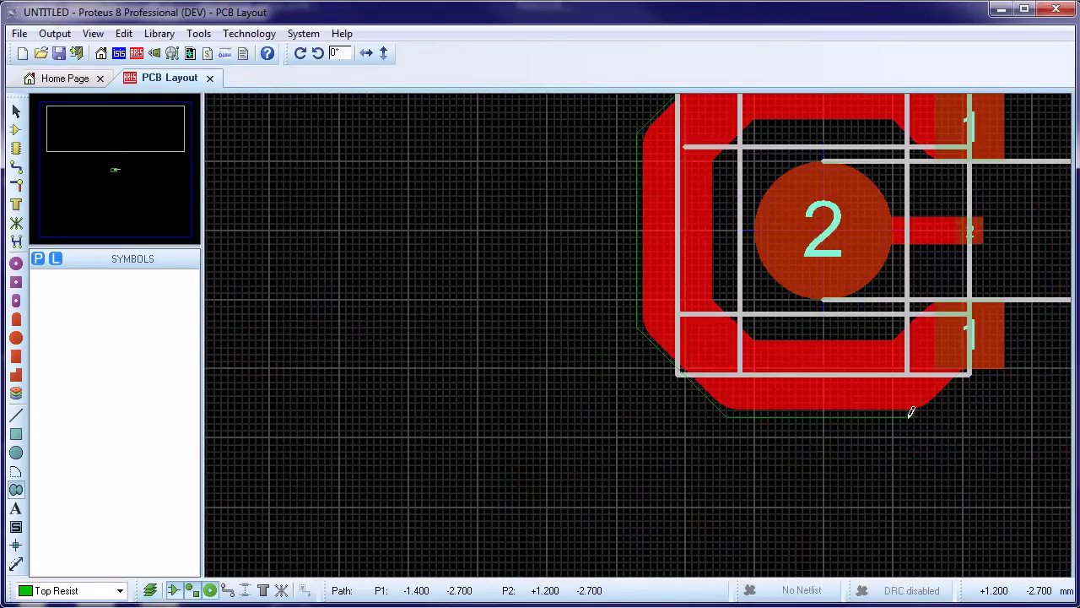
scroll(911, 410, up, 2)
scroll(764, 235, down, 2)
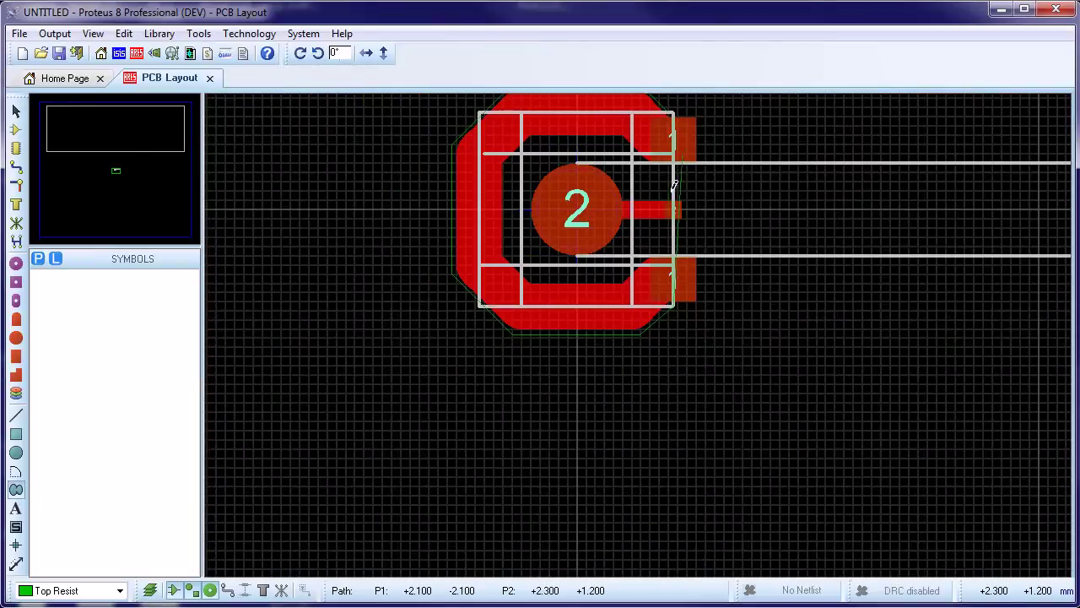
scroll(638, 320, up, 3)
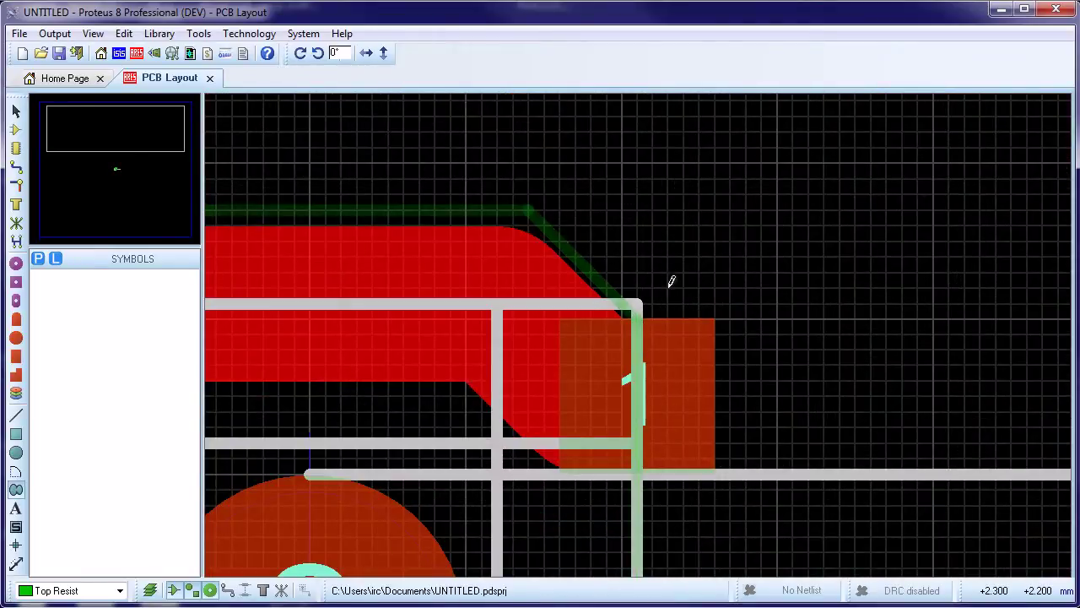
scroll(675, 278, down, 2)
Change the outline's fill style from none to solid, applied to this graphic only.
right_click(525, 307)
click(525, 302)
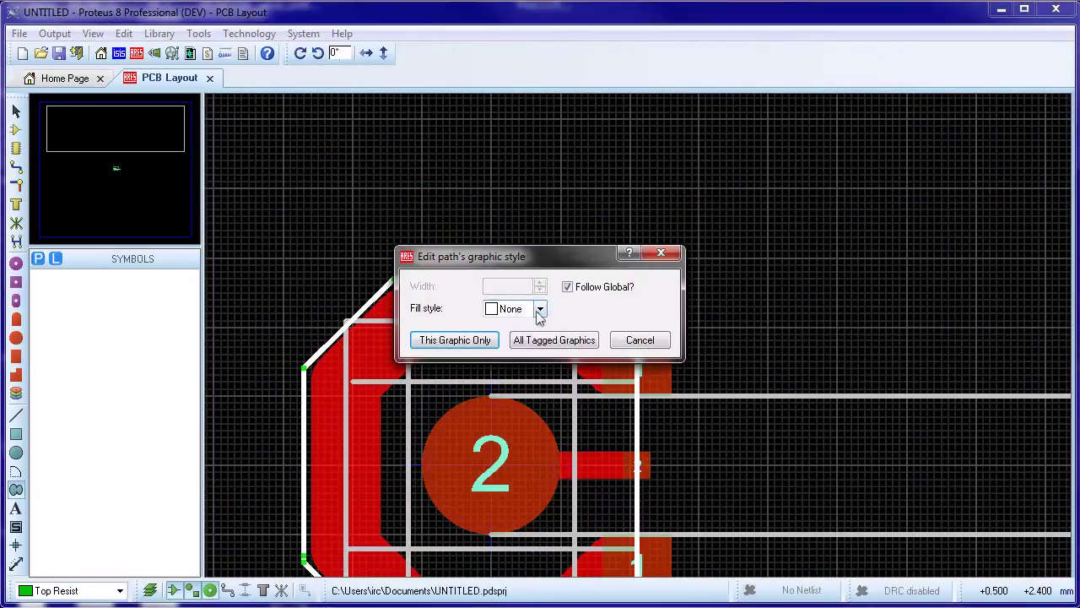
click(540, 308)
click(516, 340)
click(451, 342)
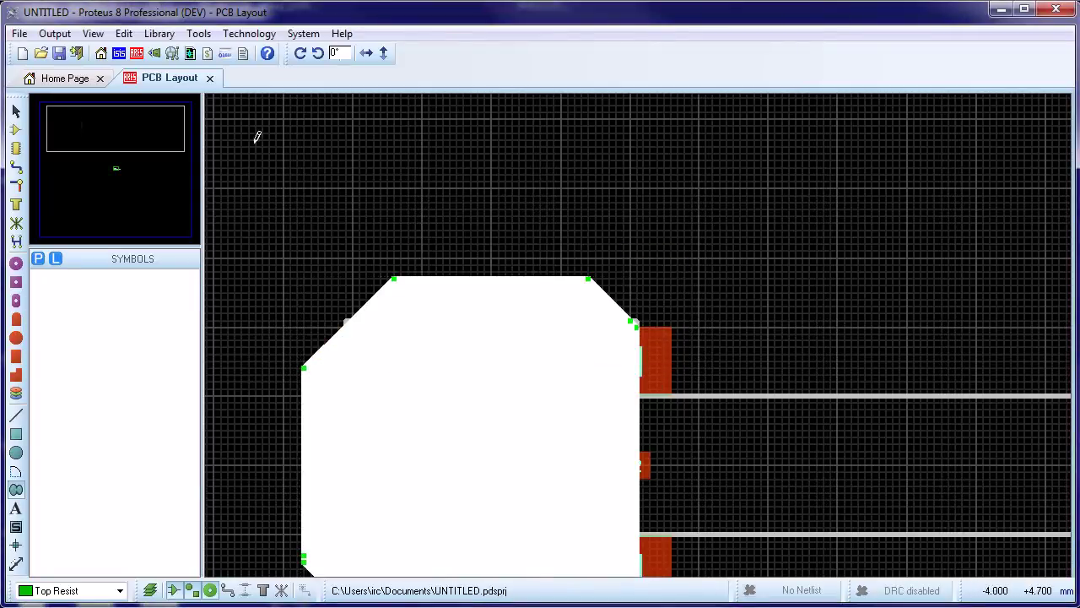
click(283, 152)
scroll(572, 417, down, 1)
scroll(639, 329, up, 1)
scroll(595, 342, down, 1)
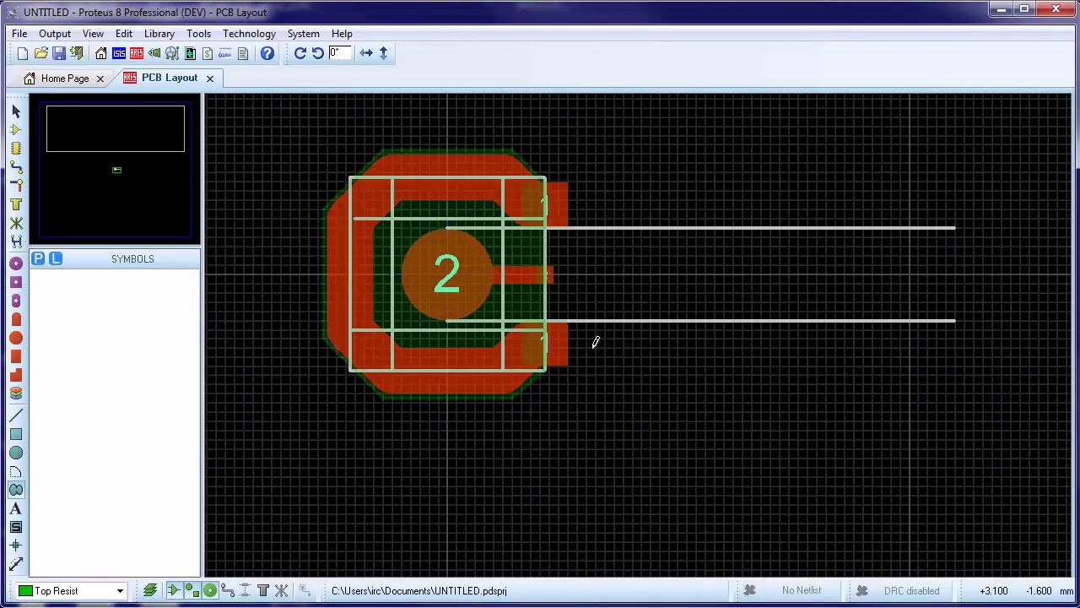
Draw a 27.3 mm-wide Board Edge box around the ring footprint and preview it in 3D.
click(15, 434)
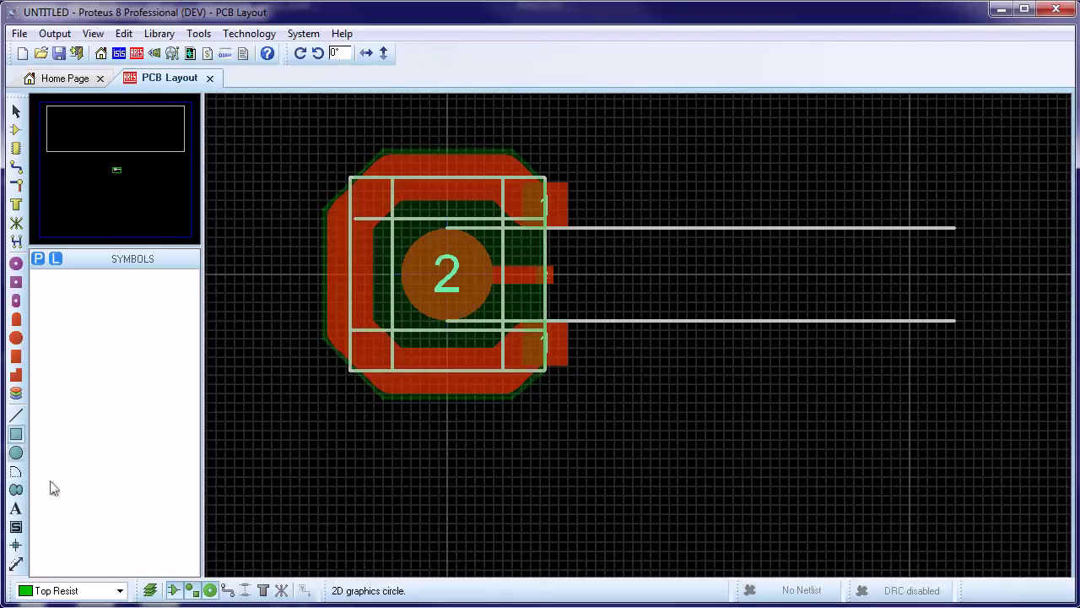
click(120, 591)
click(67, 574)
scroll(518, 329, down, 2)
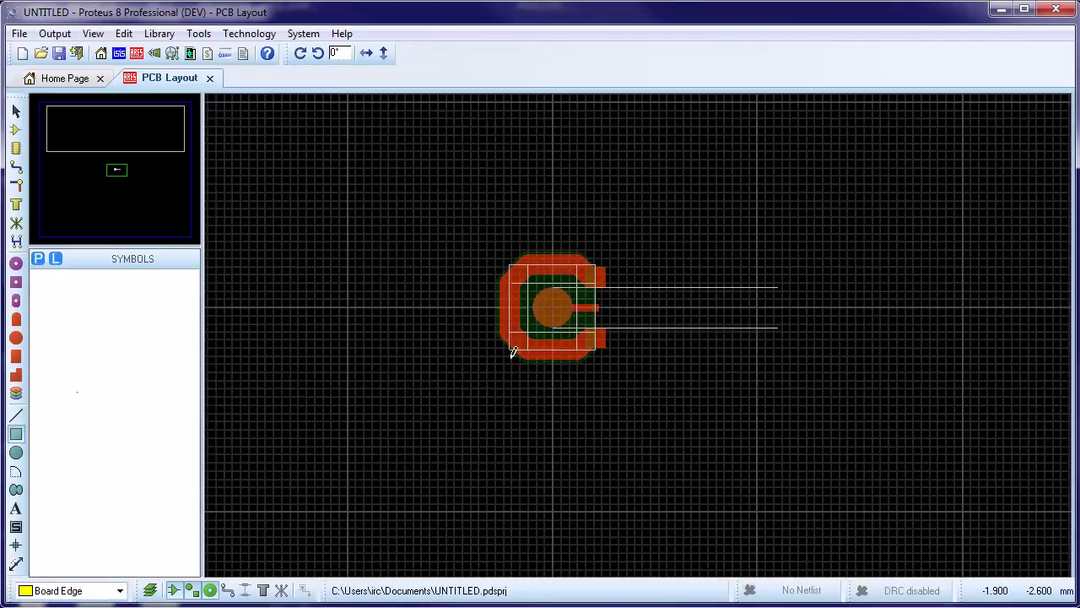
drag(430, 199, 1069, 434)
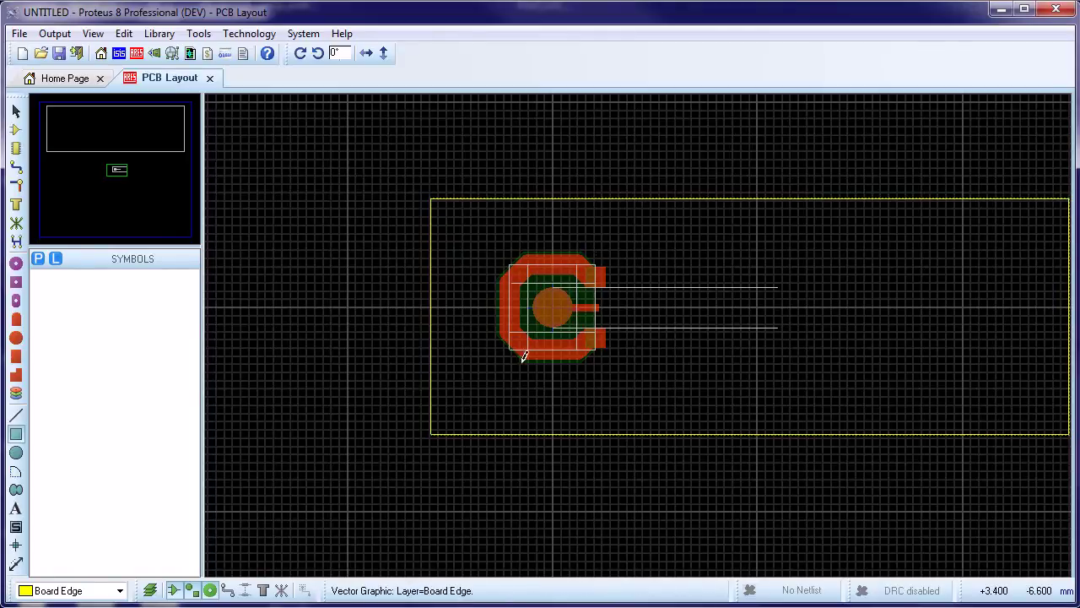
click(155, 54)
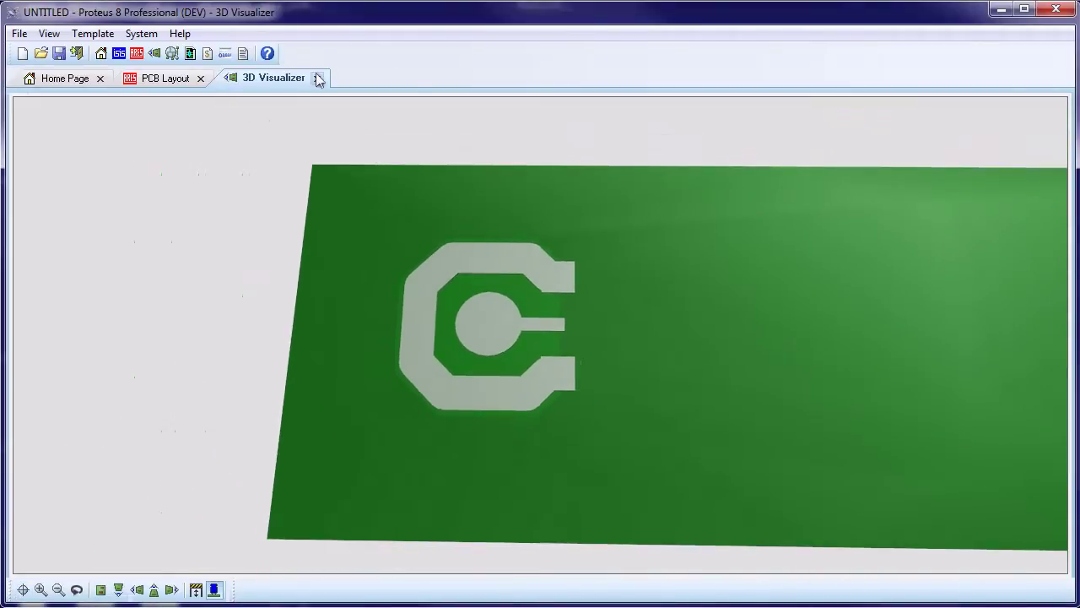
click(318, 78)
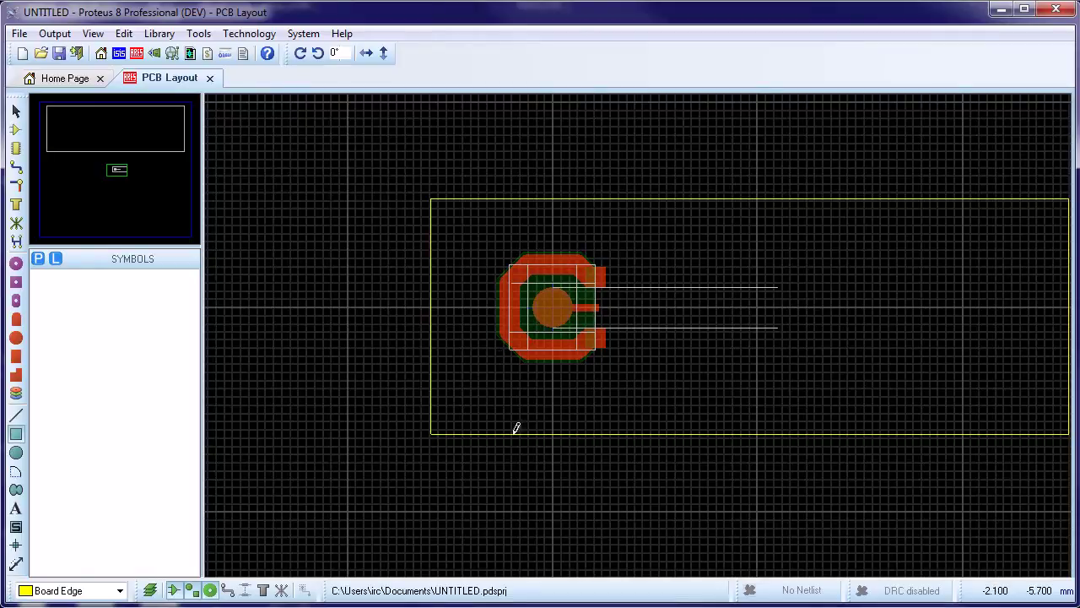
Hide the Mech 1 layer in the Display Settings.
key(ctrl+e)
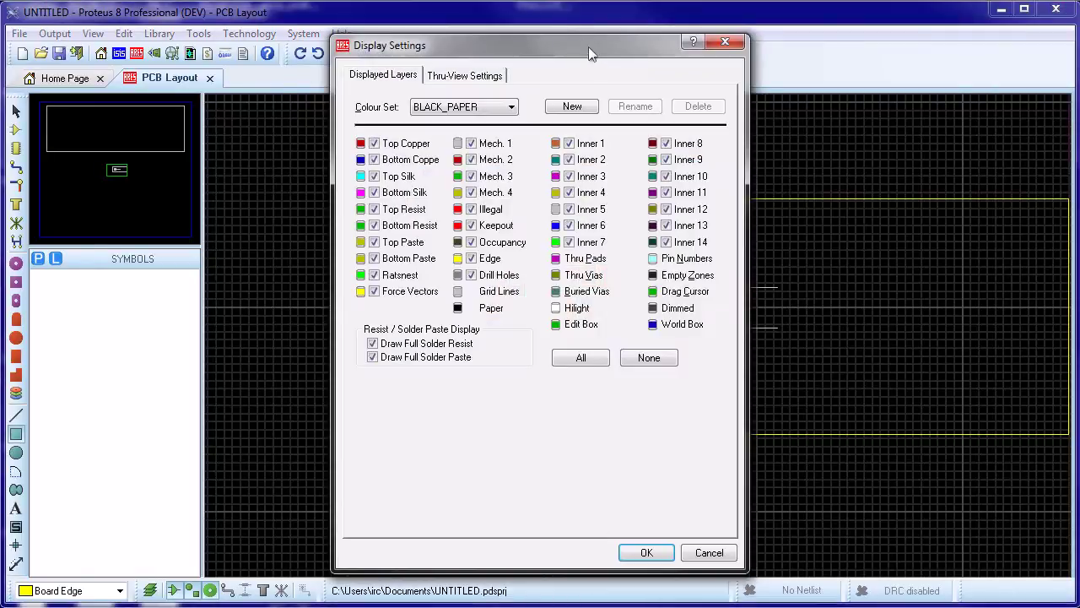
drag(593, 50, 309, 62)
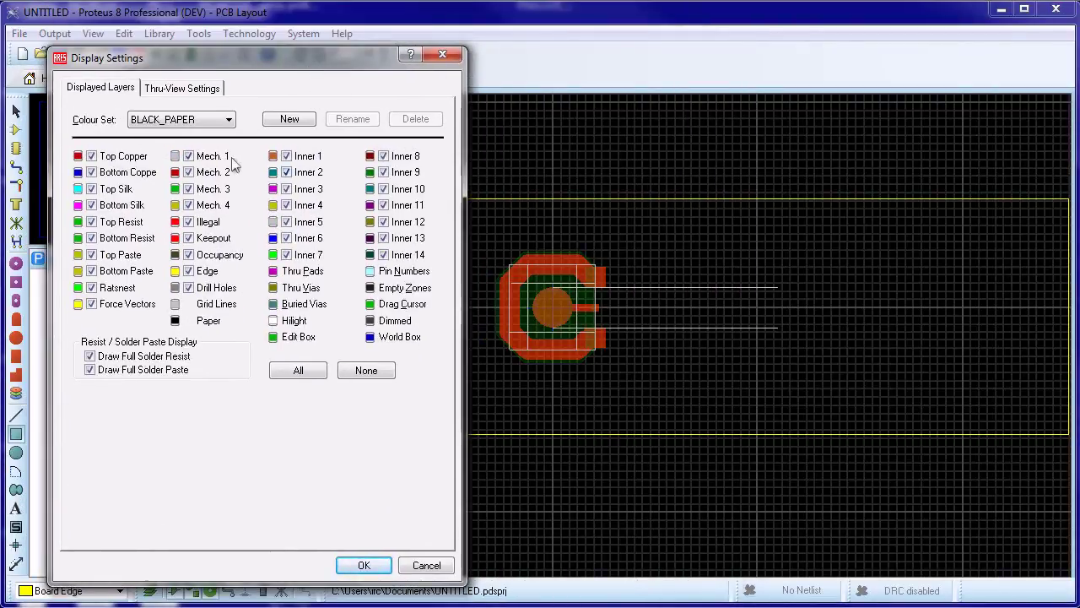
click(189, 157)
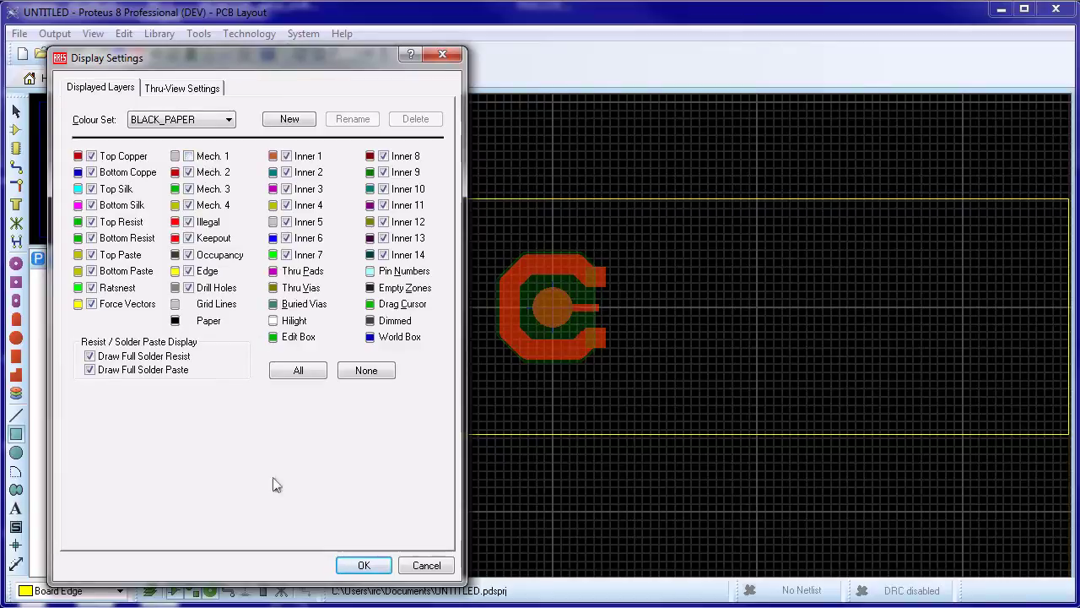
click(345, 563)
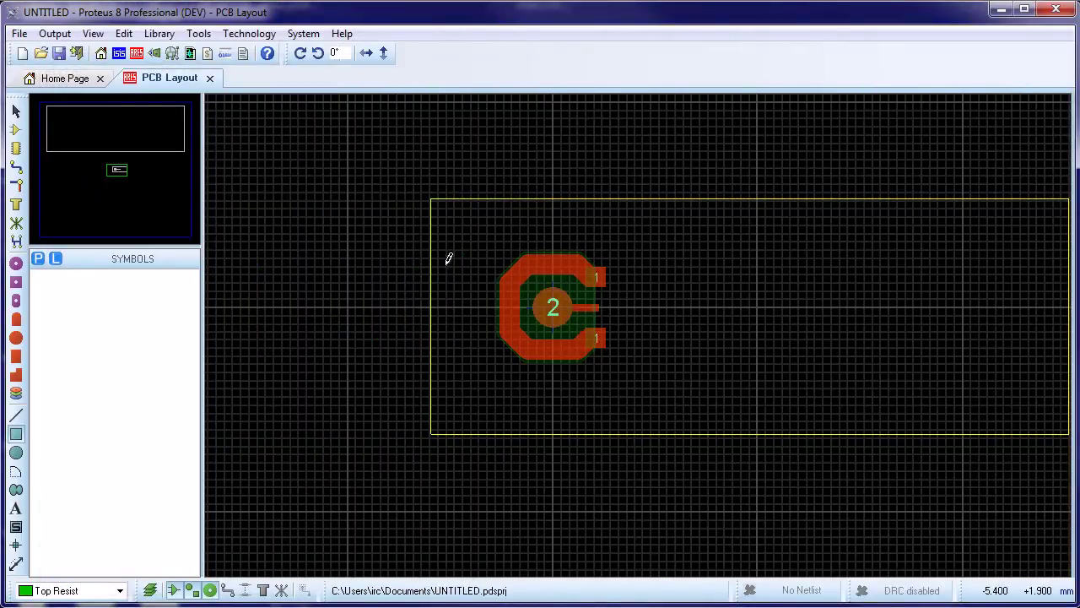
With Top Copper as the current layer, box-select all of the pad's graphics.
click(15, 110)
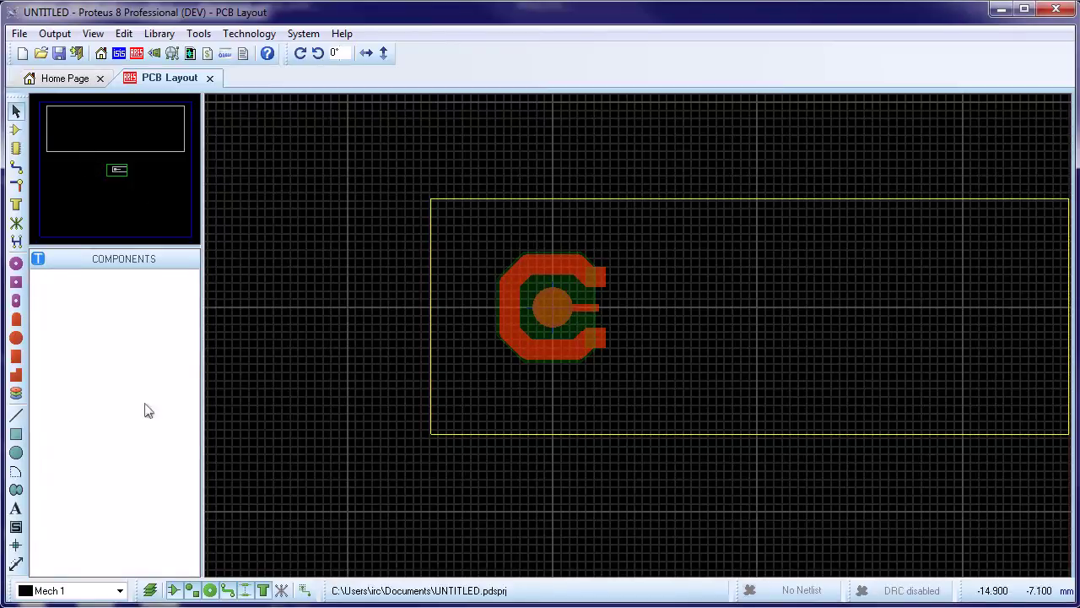
click(111, 590)
click(84, 172)
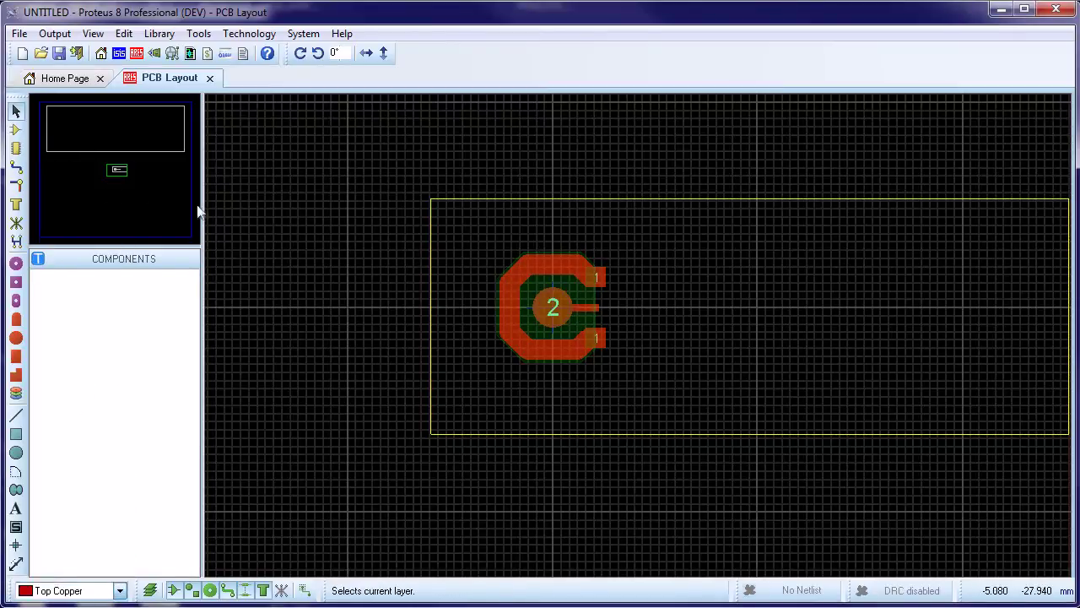
drag(465, 221, 646, 389)
Make package BUTTONPAD (Miscellaneous, Surface Mount, 'Test button pad') in the USERPKG library.
right_click(557, 294)
click(624, 591)
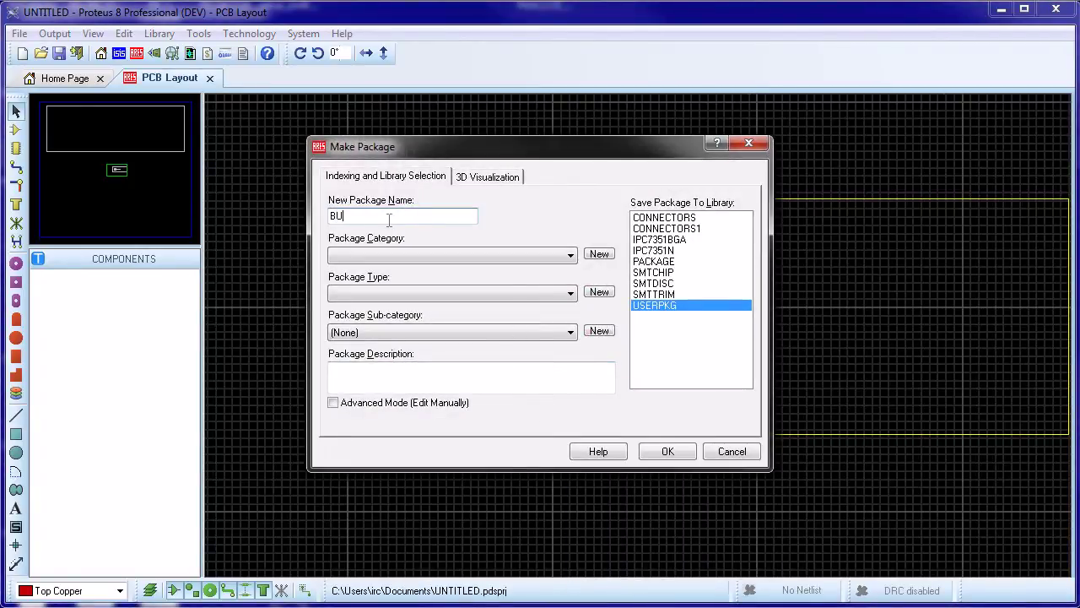
click(420, 248)
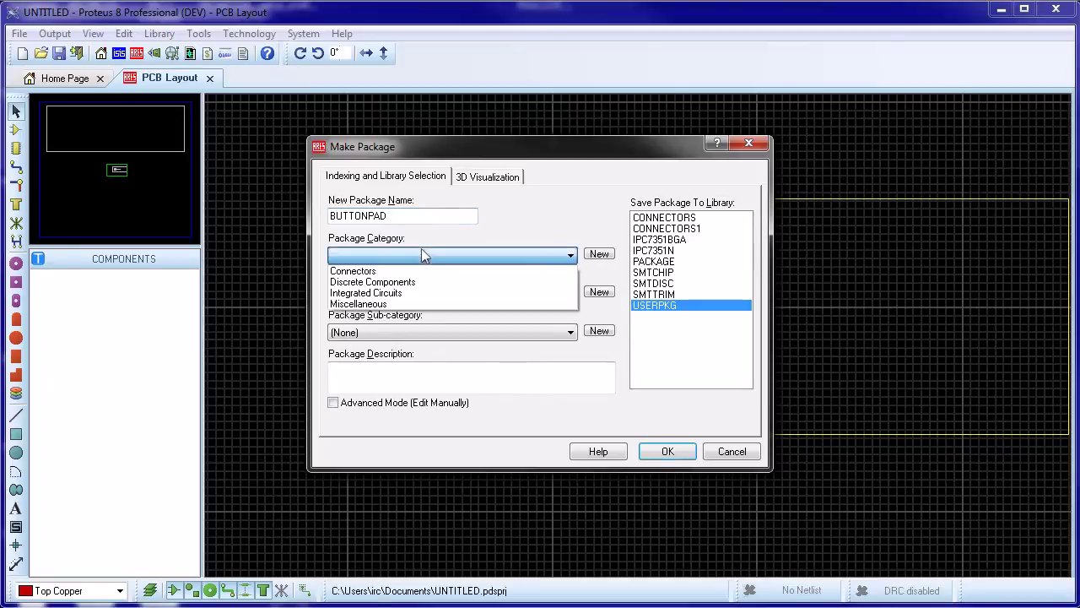
click(443, 304)
click(456, 293)
click(457, 307)
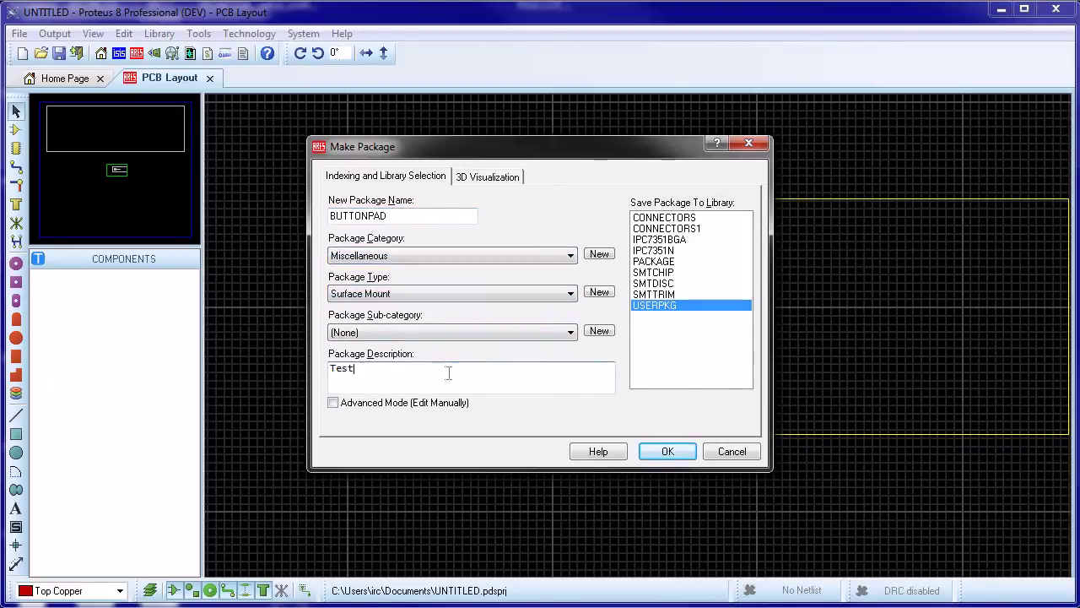
click(667, 452)
scroll(591, 254, up, 1)
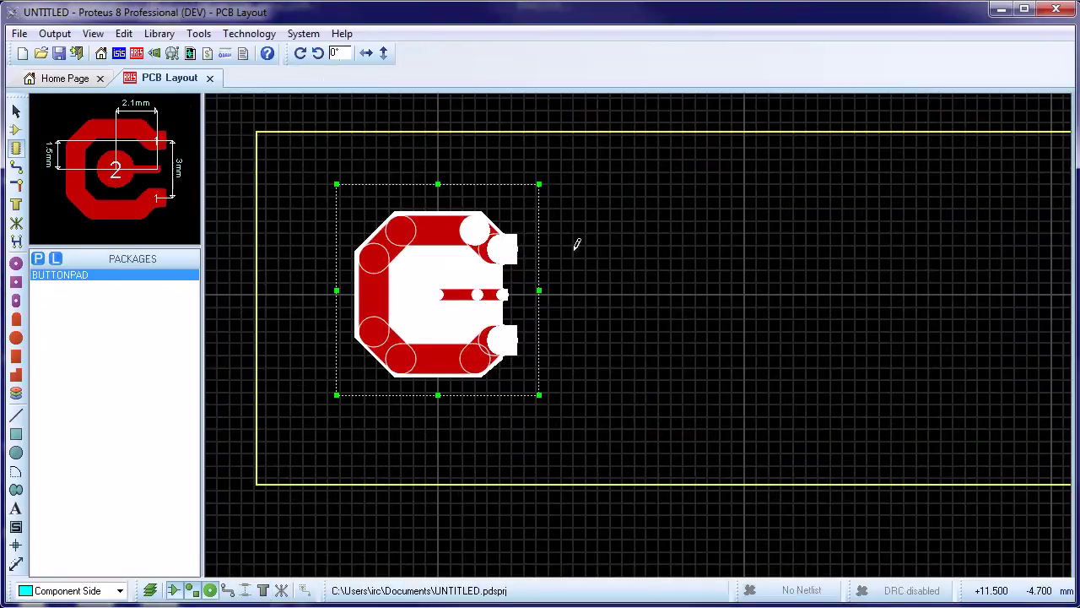
Place a V70 via at the centre of pad 2.
click(746, 357)
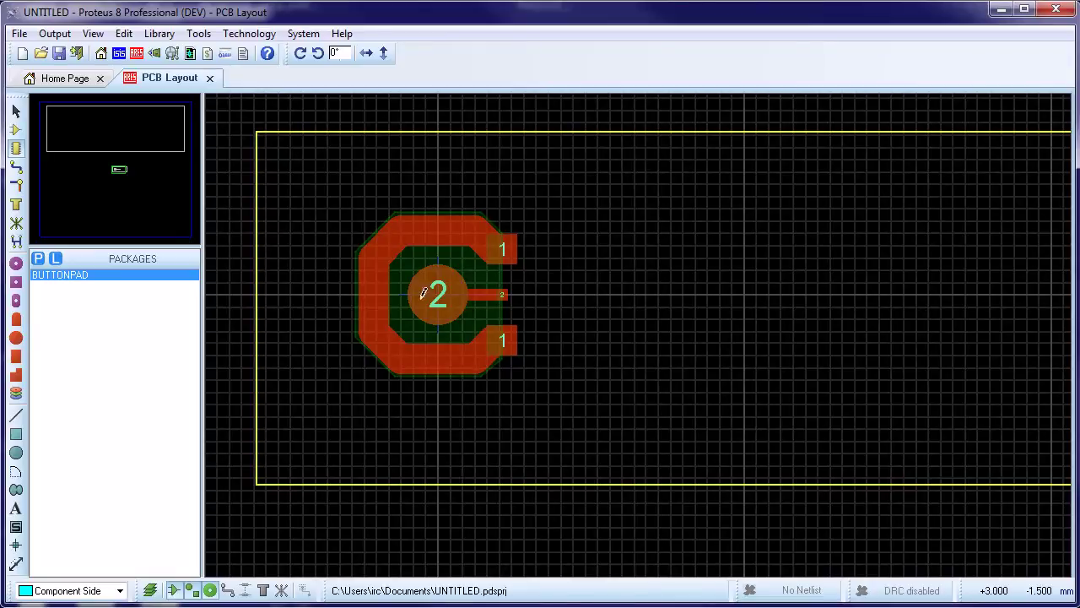
click(15, 184)
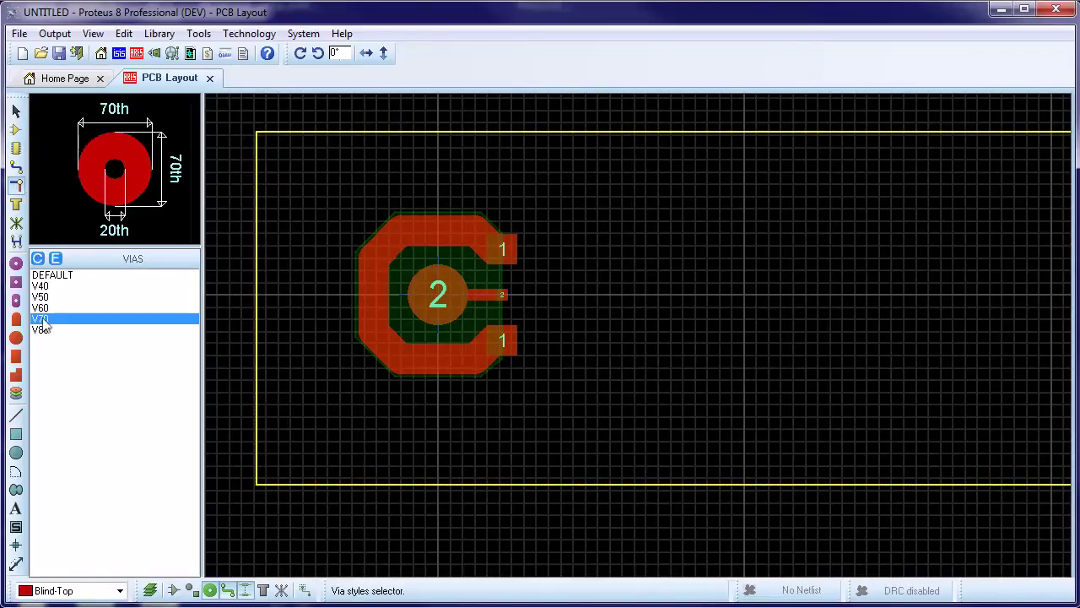
click(439, 295)
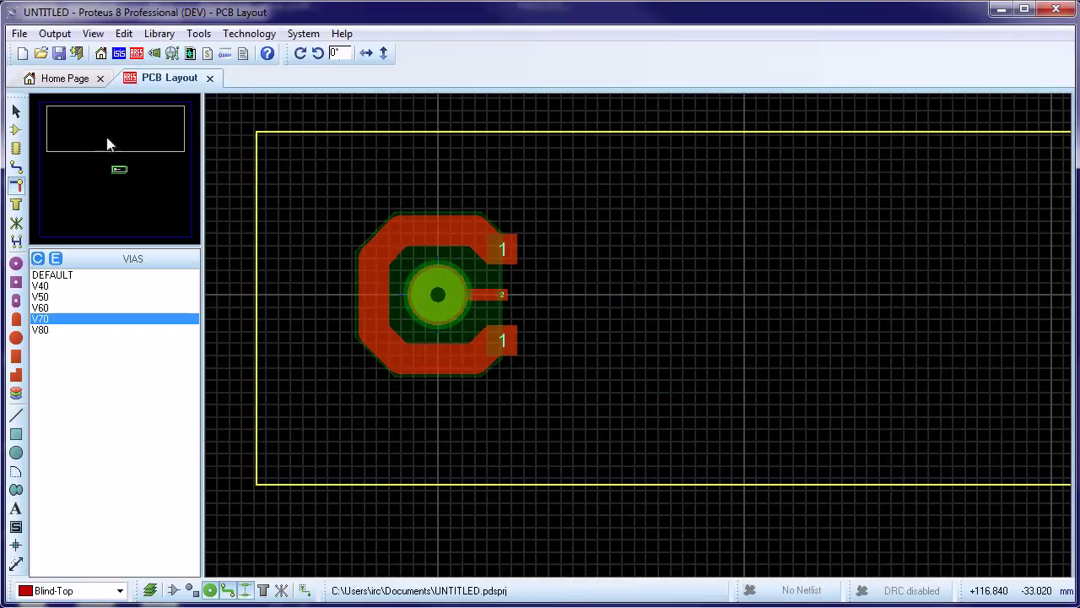
Save the vented footprint as BUTTONPADVENTED, Miscellaneous Through Hole, 'Vented button pad', in USERPKG.
click(15, 110)
drag(318, 188, 555, 393)
right_click(441, 289)
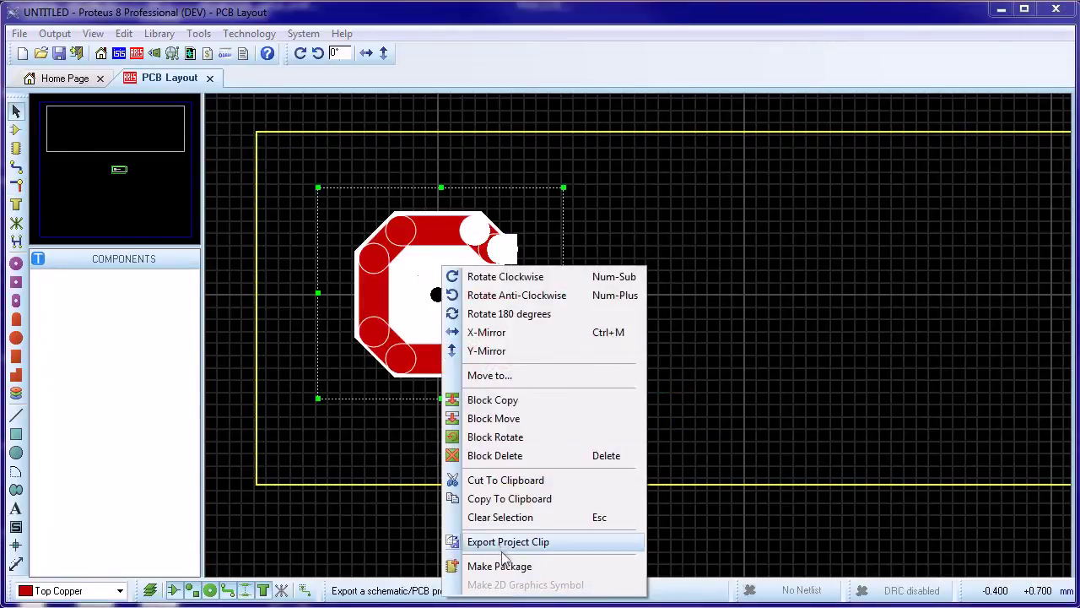
click(503, 564)
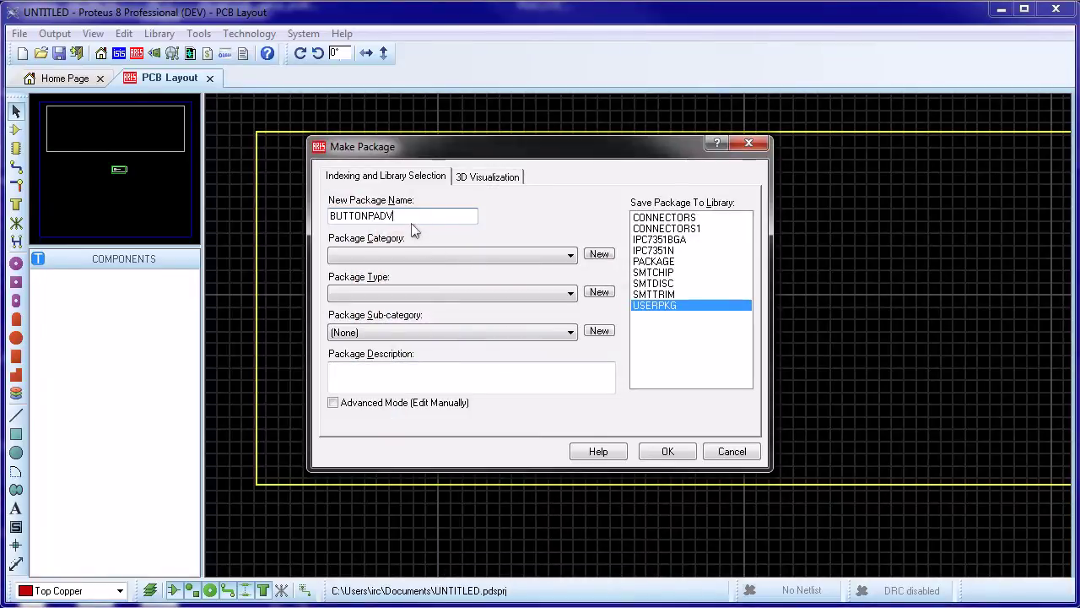
click(396, 256)
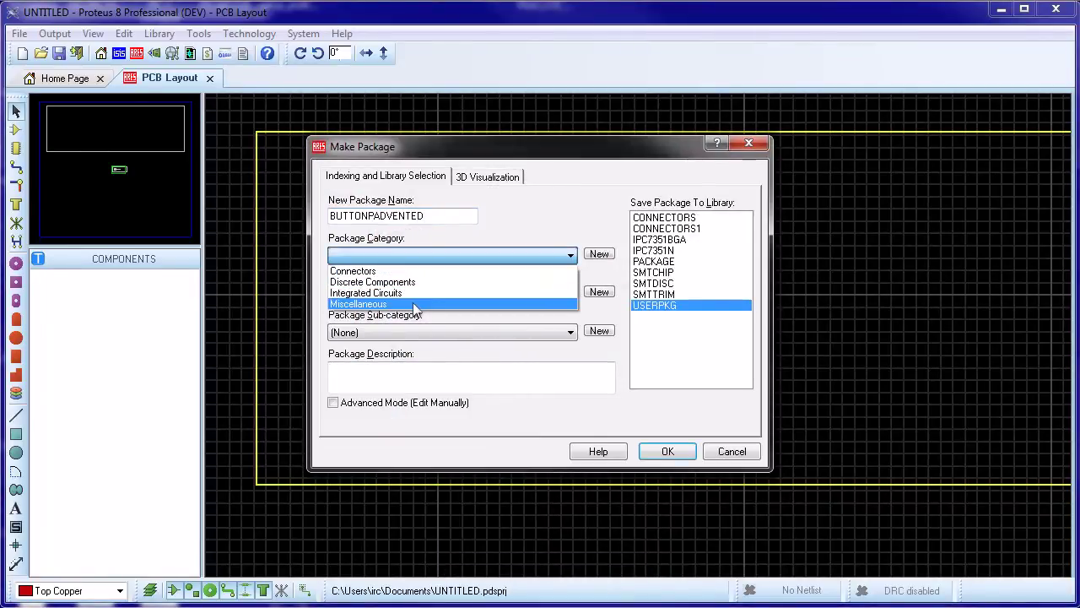
click(420, 302)
click(431, 293)
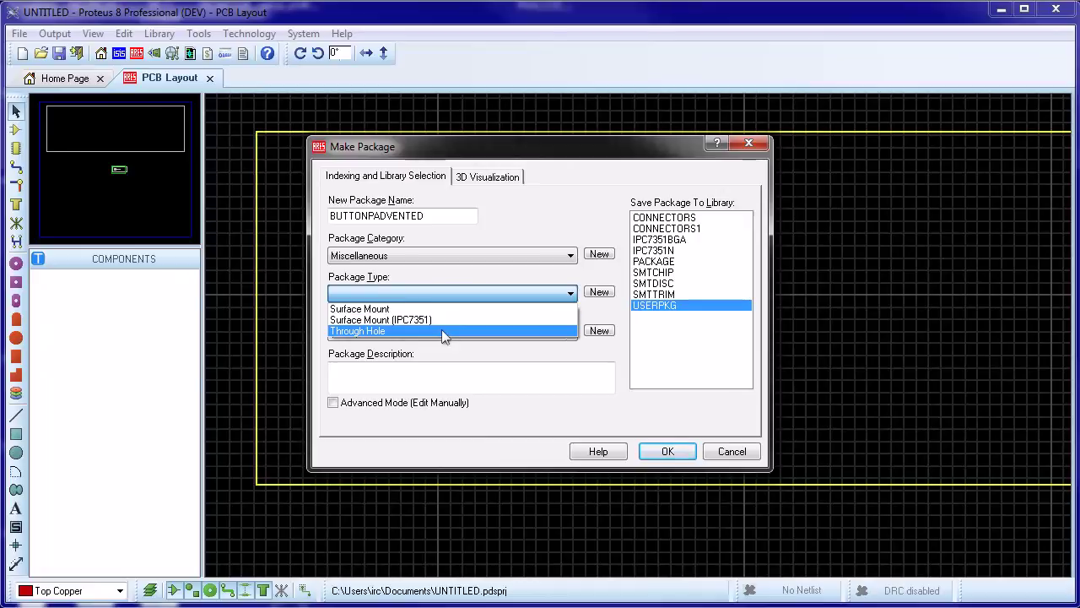
click(441, 330)
click(446, 376)
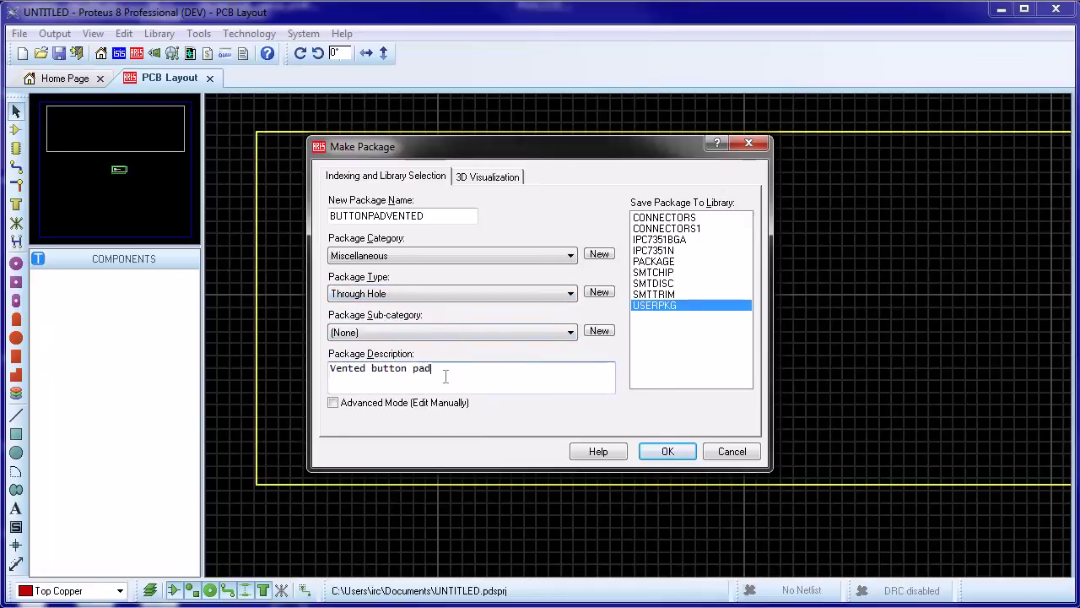
click(656, 455)
drag(303, 193, 574, 422)
Delete the tagged footprint and place BUTTONPAD and BUTTONPADVENTED side by side on the board.
key(Delete)
click(16, 148)
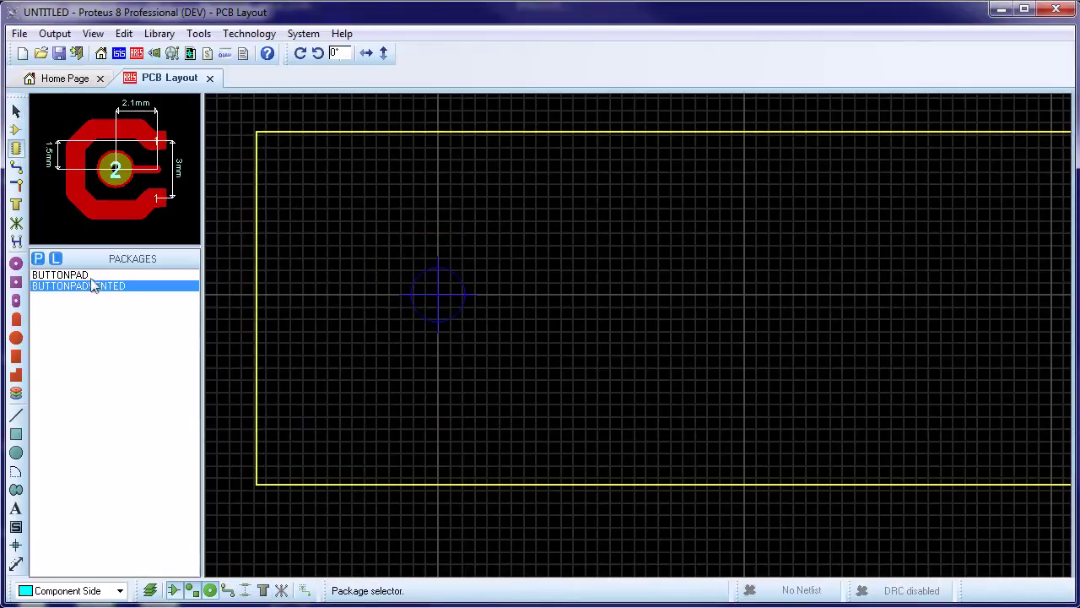
click(59, 275)
click(439, 266)
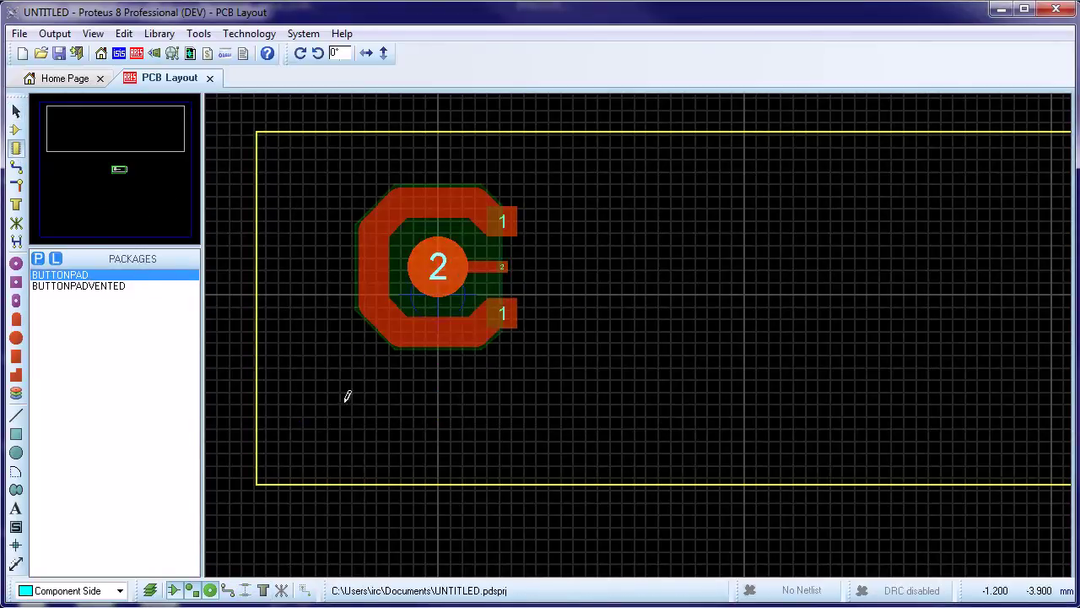
click(84, 286)
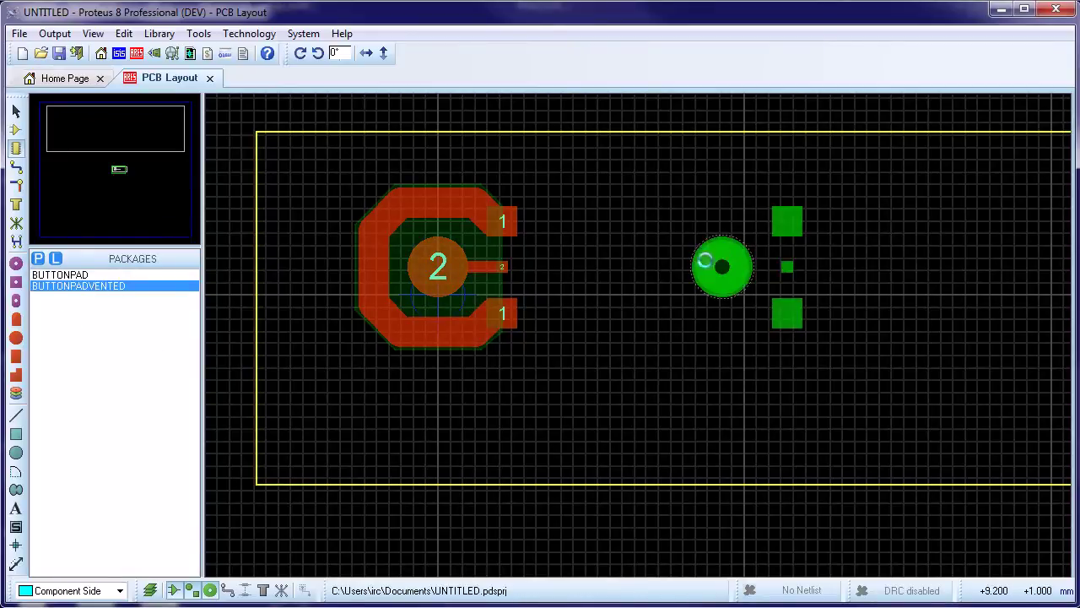
click(686, 258)
Add the TOUCHPAD package and place two copies at the board's right.
text(ptouyc)
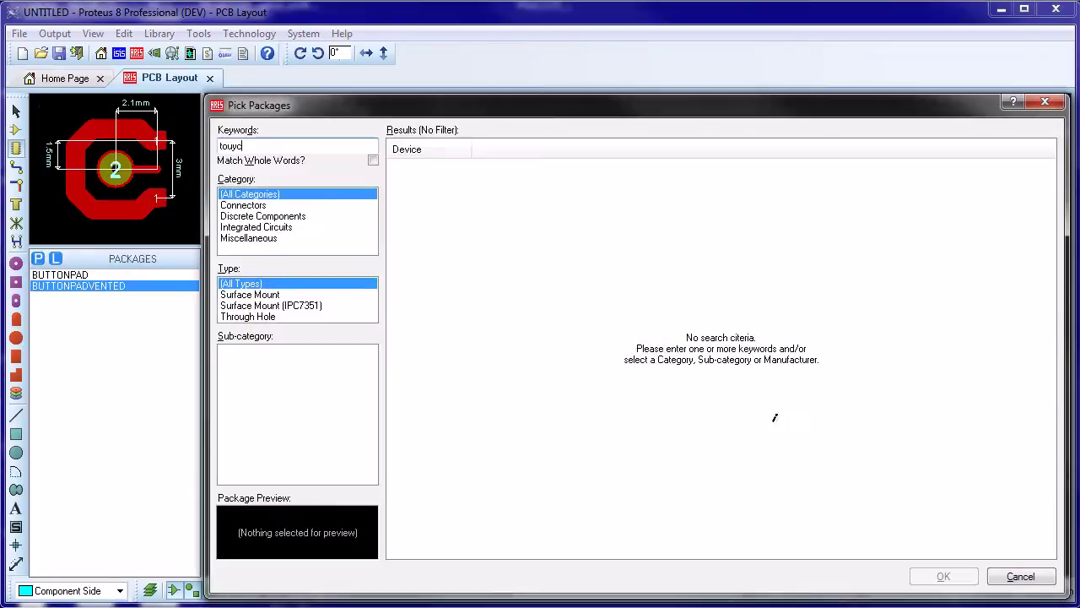
double_click(502, 171)
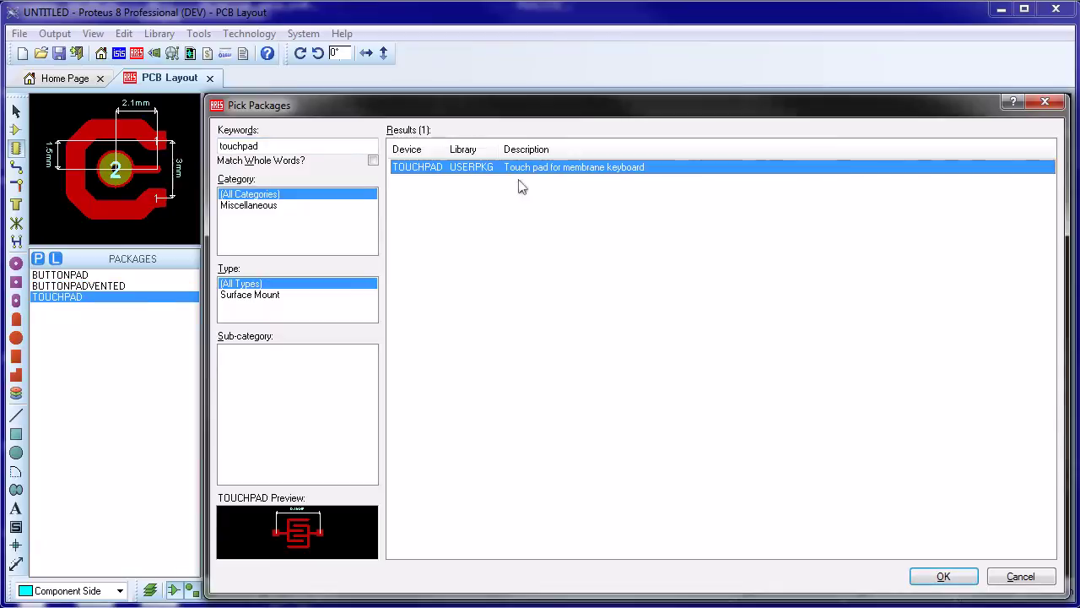
click(1046, 102)
click(858, 264)
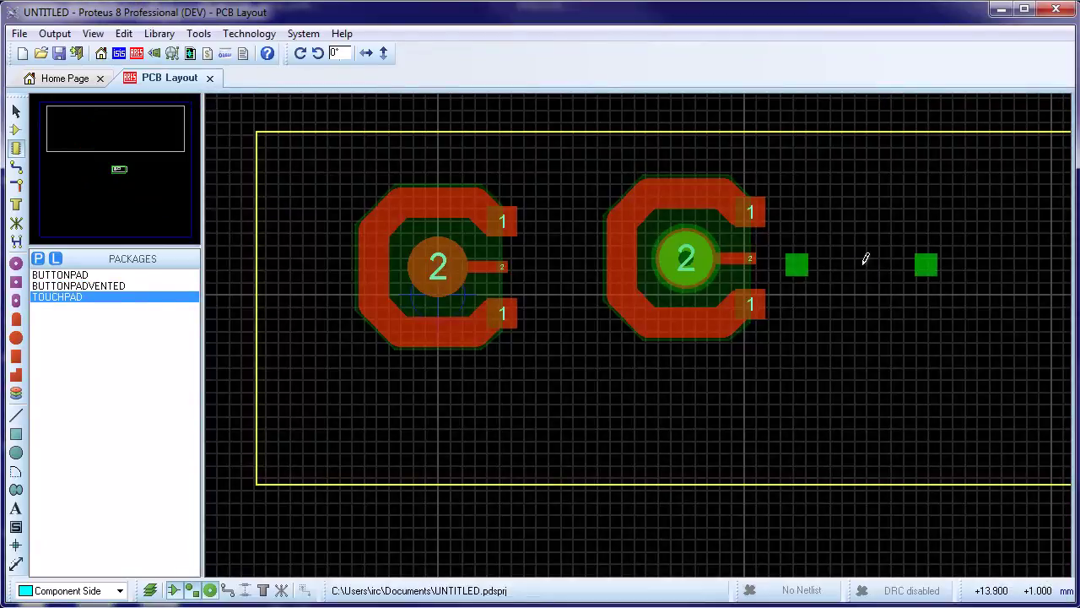
click(942, 264)
click(864, 369)
click(882, 395)
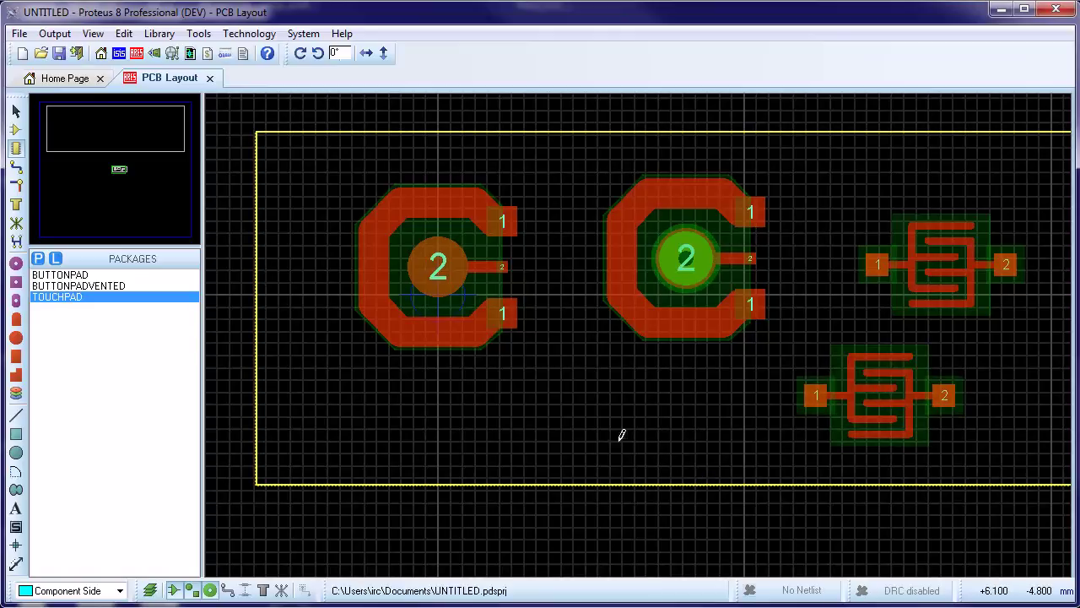